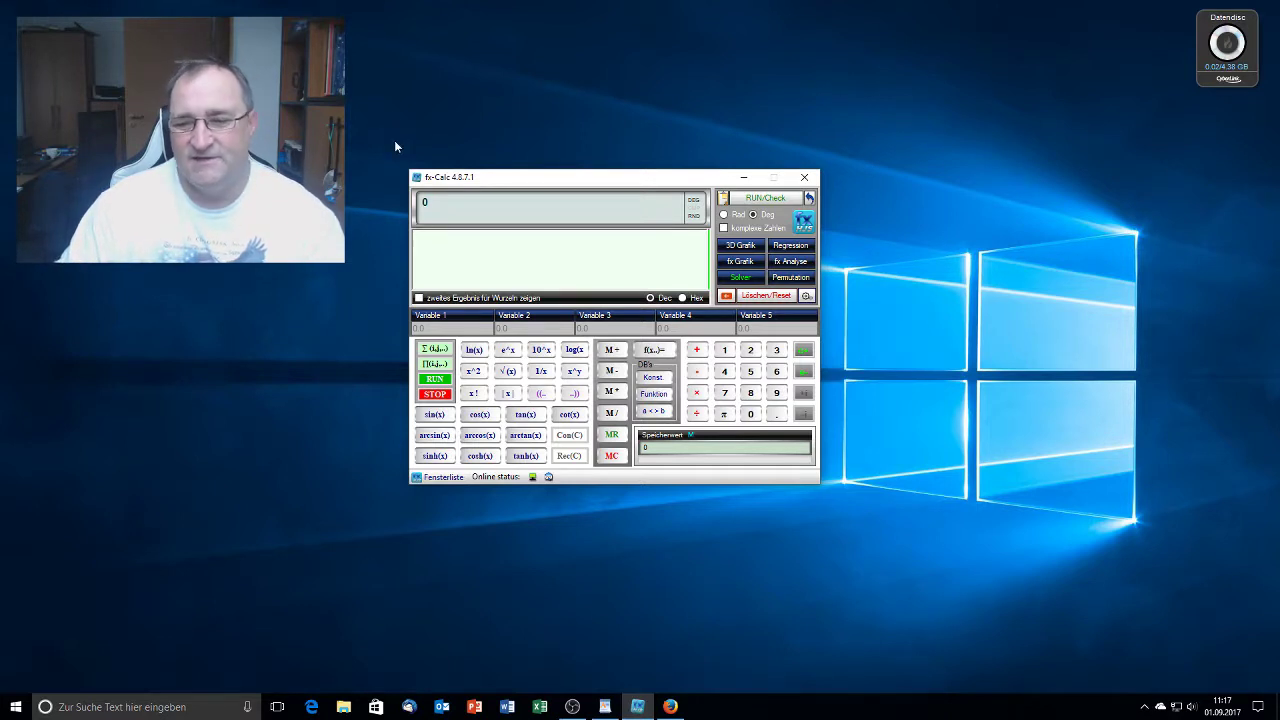
Enter 30 in the empty calculation field and append the sine function after it.
left_click(549, 238)
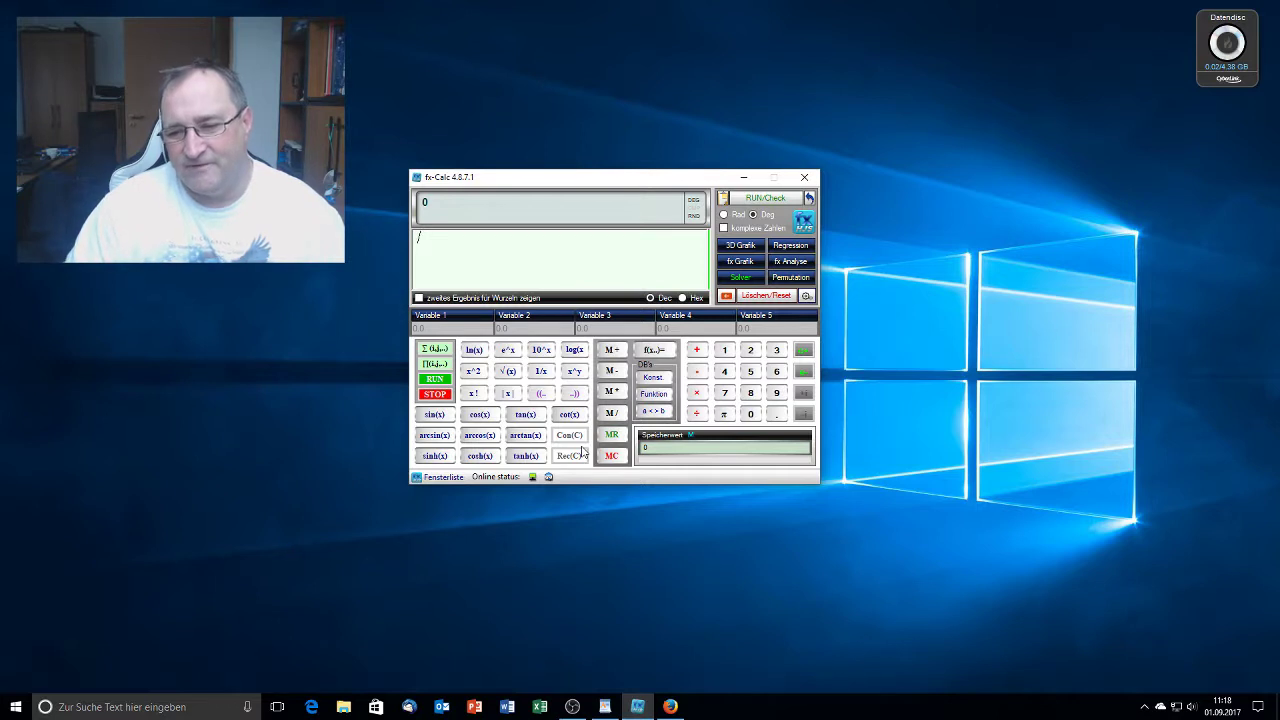
left_click(776, 352)
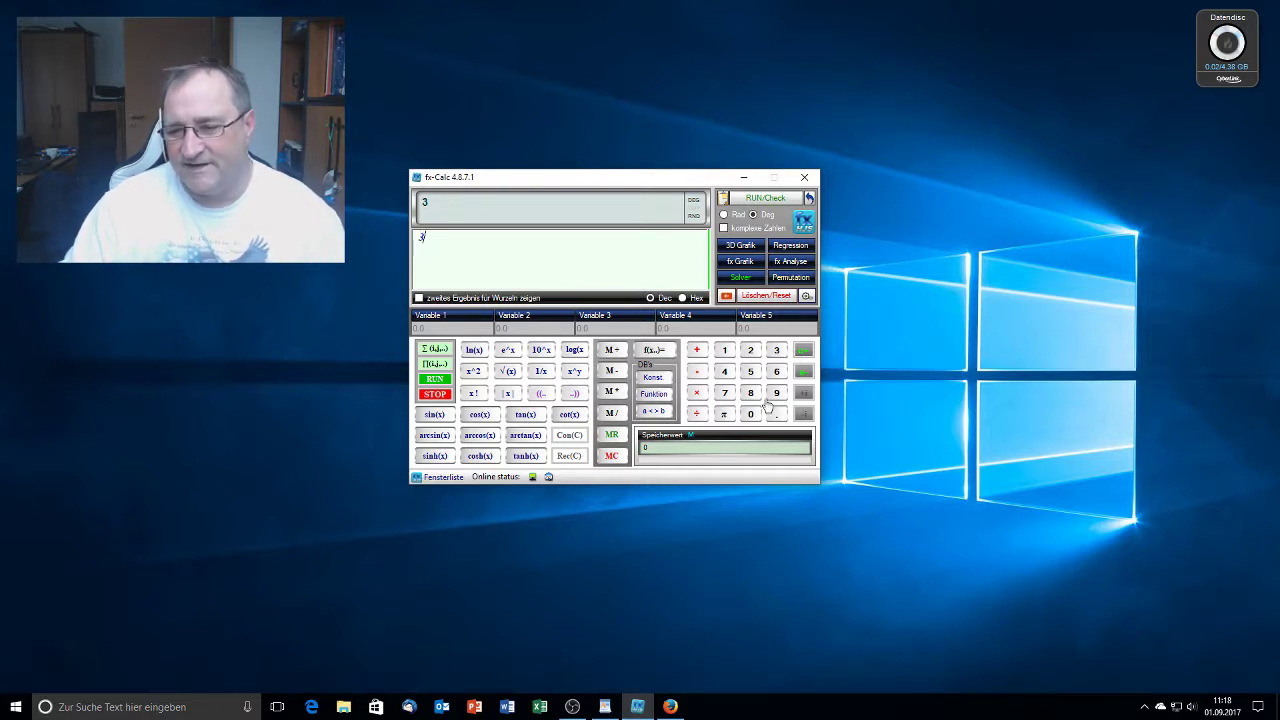
left_click(751, 414)
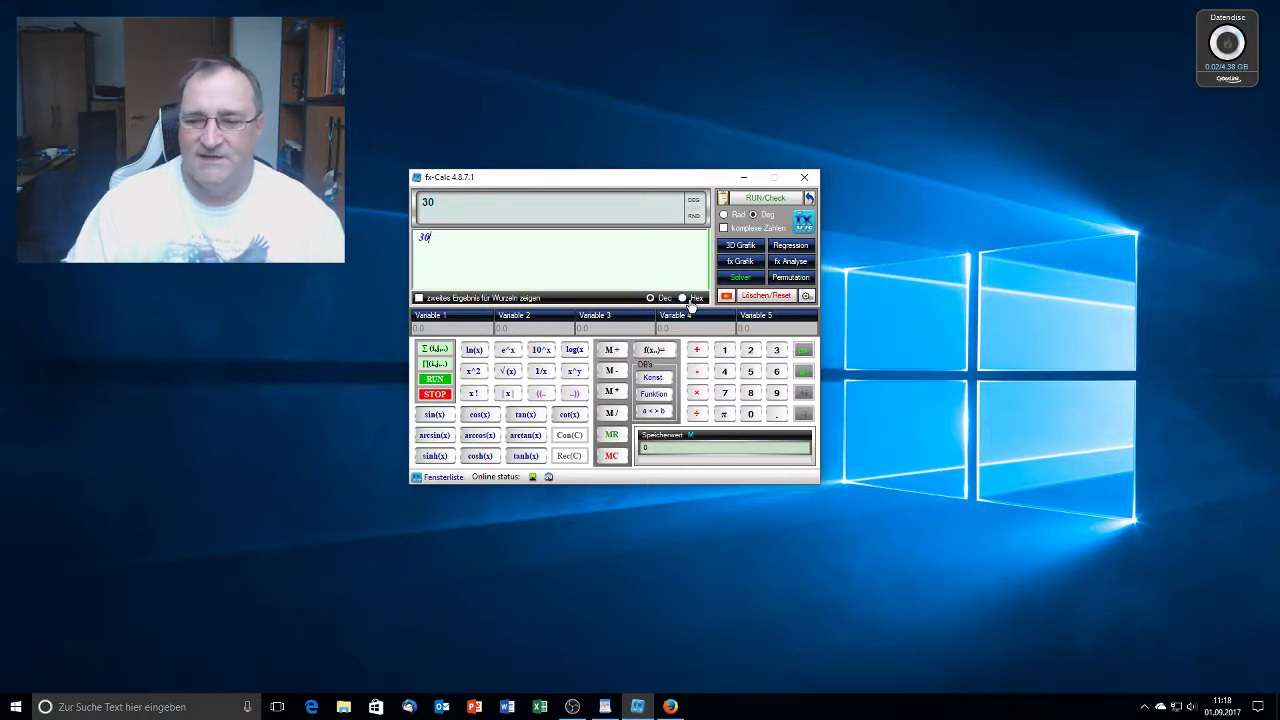
left_click(562, 260)
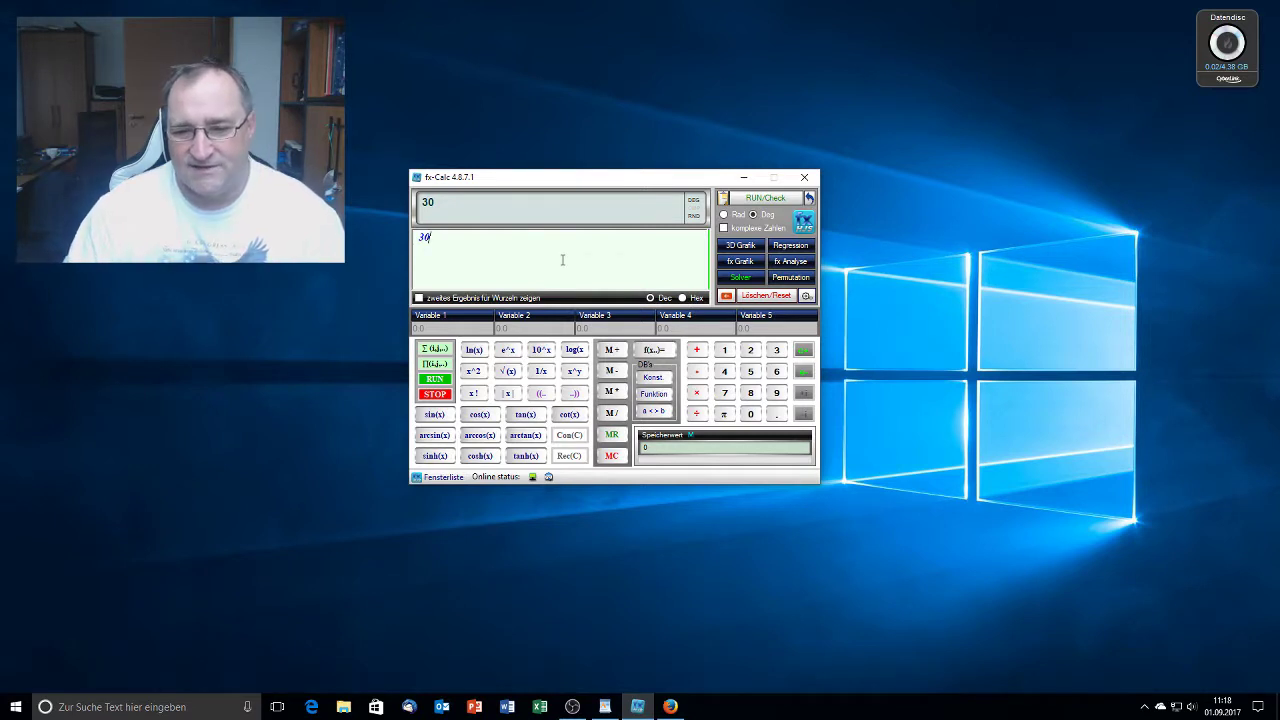
left_click(435, 417)
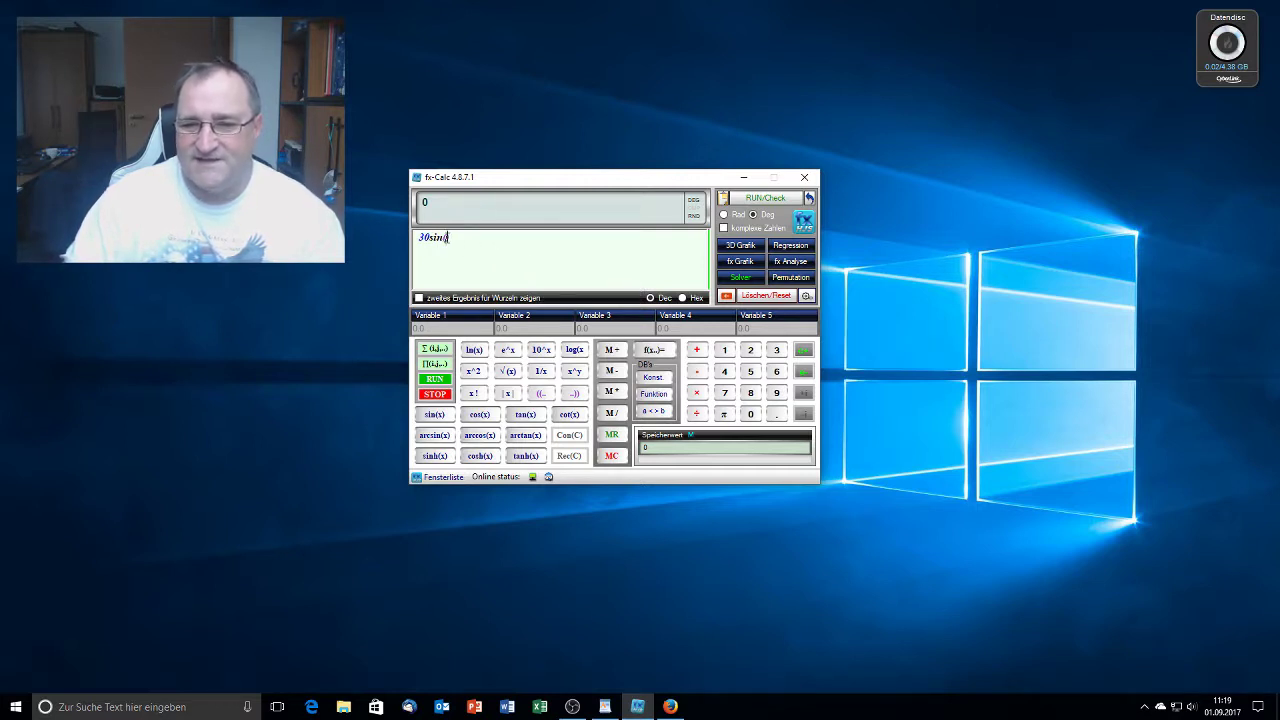
Remove the 30 in front of the sine function and enter 30 as its argument so the expression reads sin(30).
double_click(442, 238)
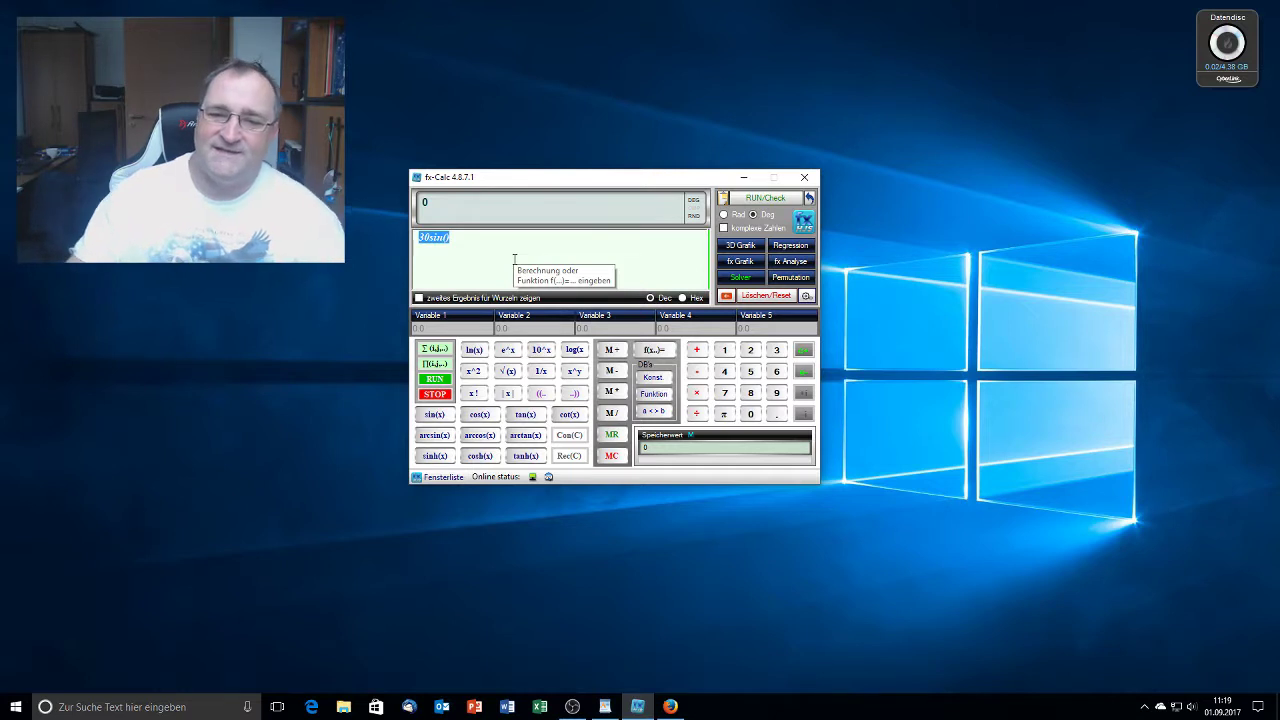
left_click(431, 241)
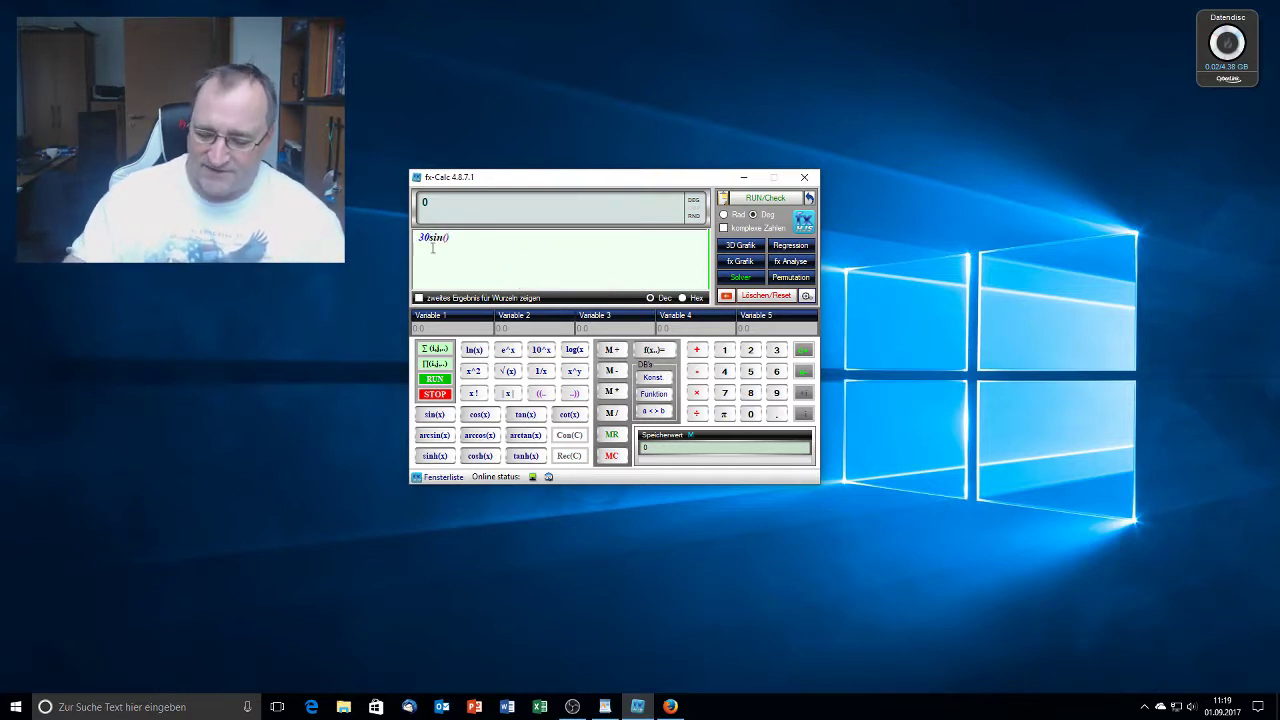
key("BackSpace")
key("BackSpace")
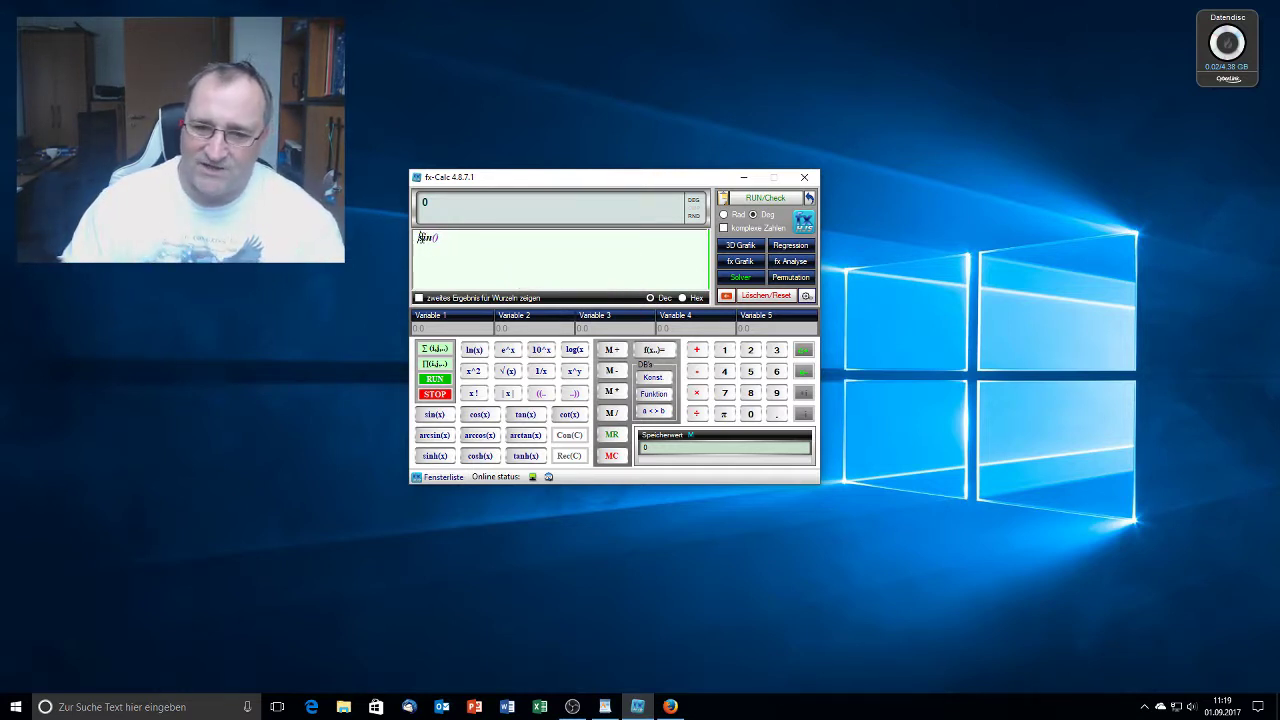
double_click(427, 238)
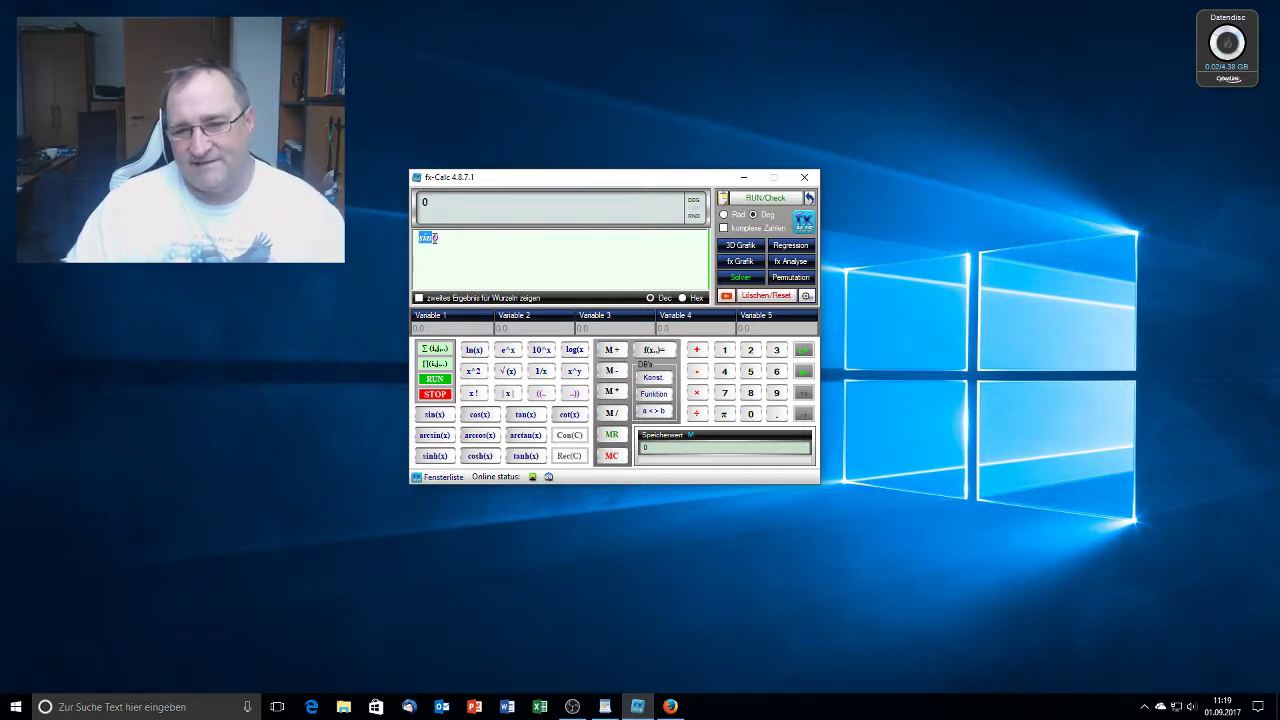
left_click(435, 239)
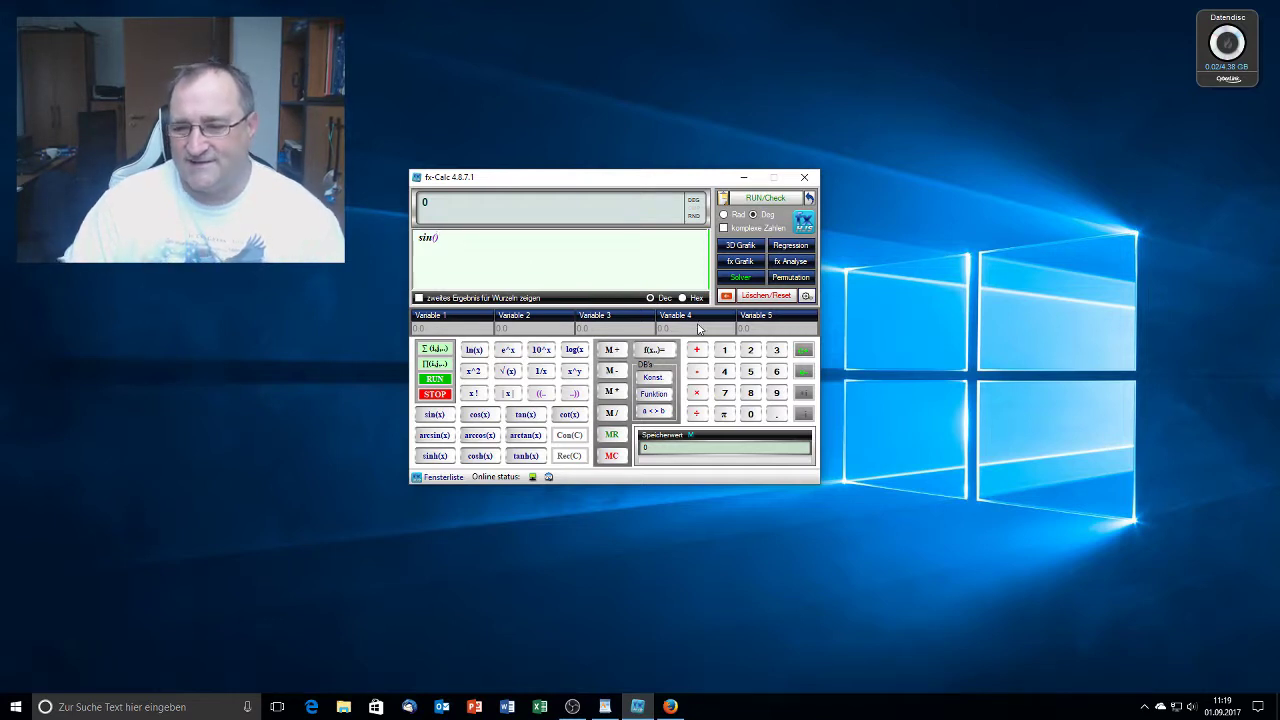
left_click(777, 352)
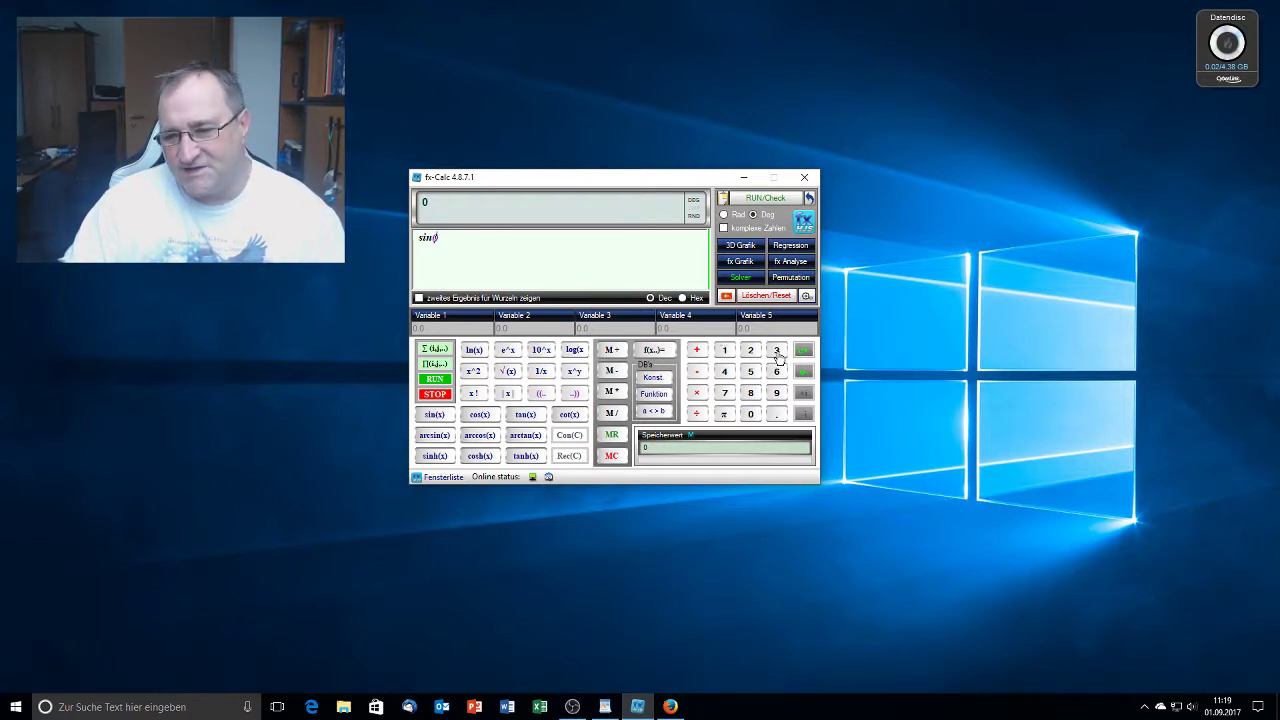
left_click(751, 416)
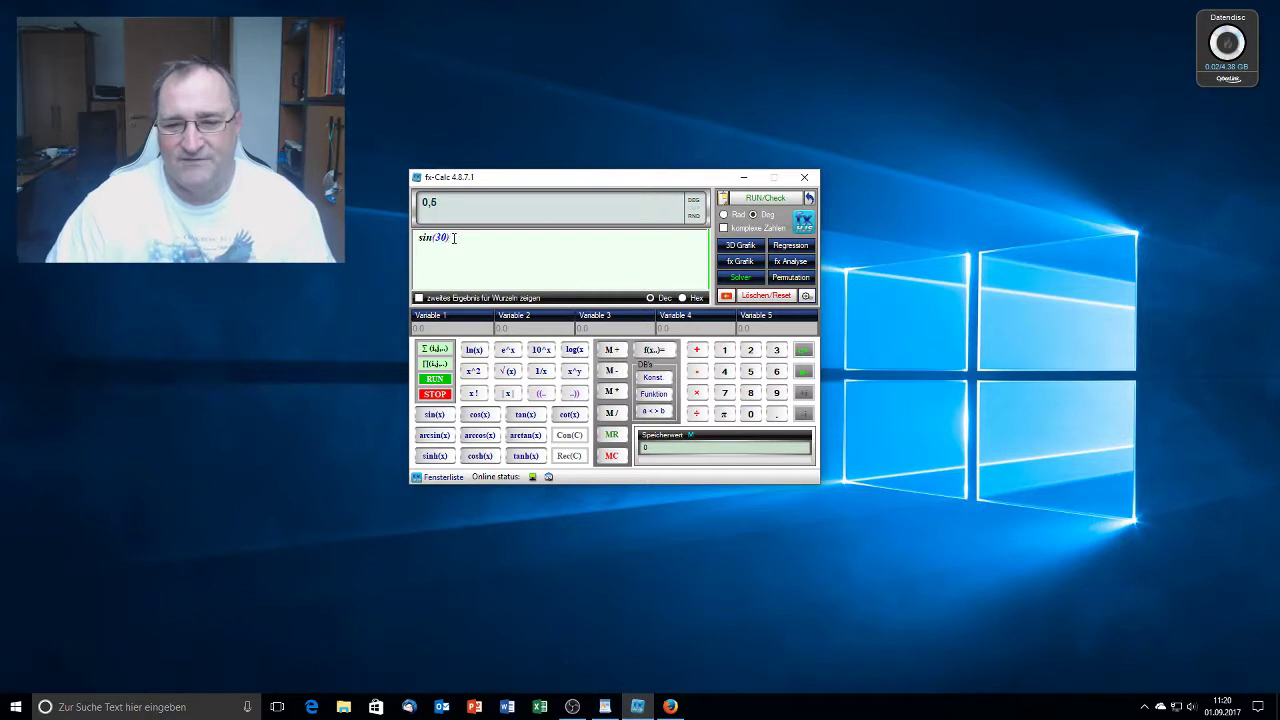
Add 4 squared to the expression after sin(30), using the square function.
left_click(696, 350)
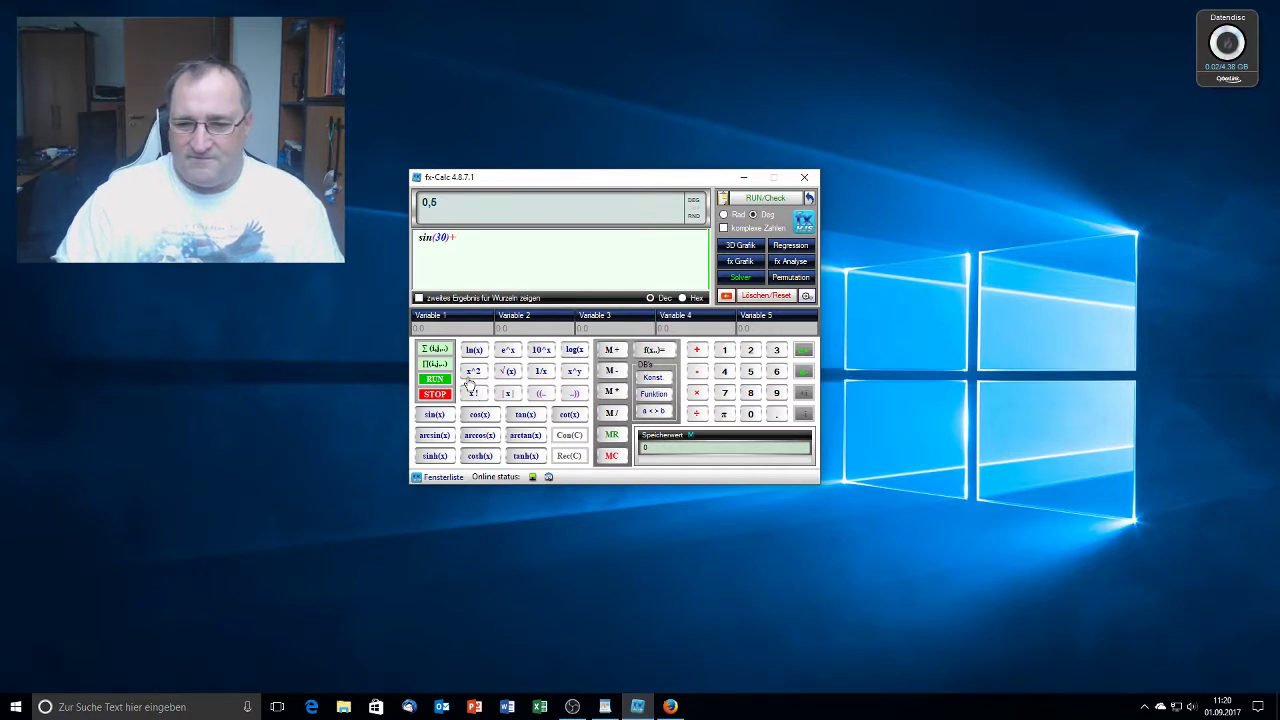
left_click(726, 374)
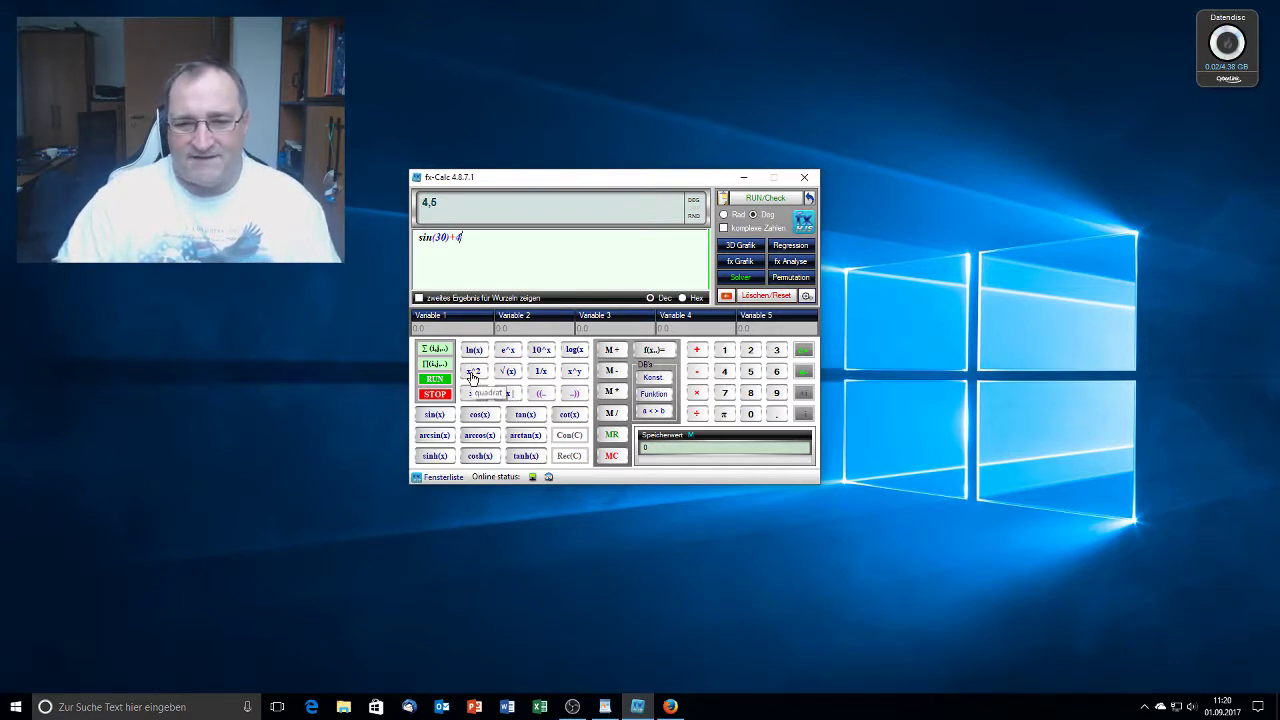
left_click(472, 373)
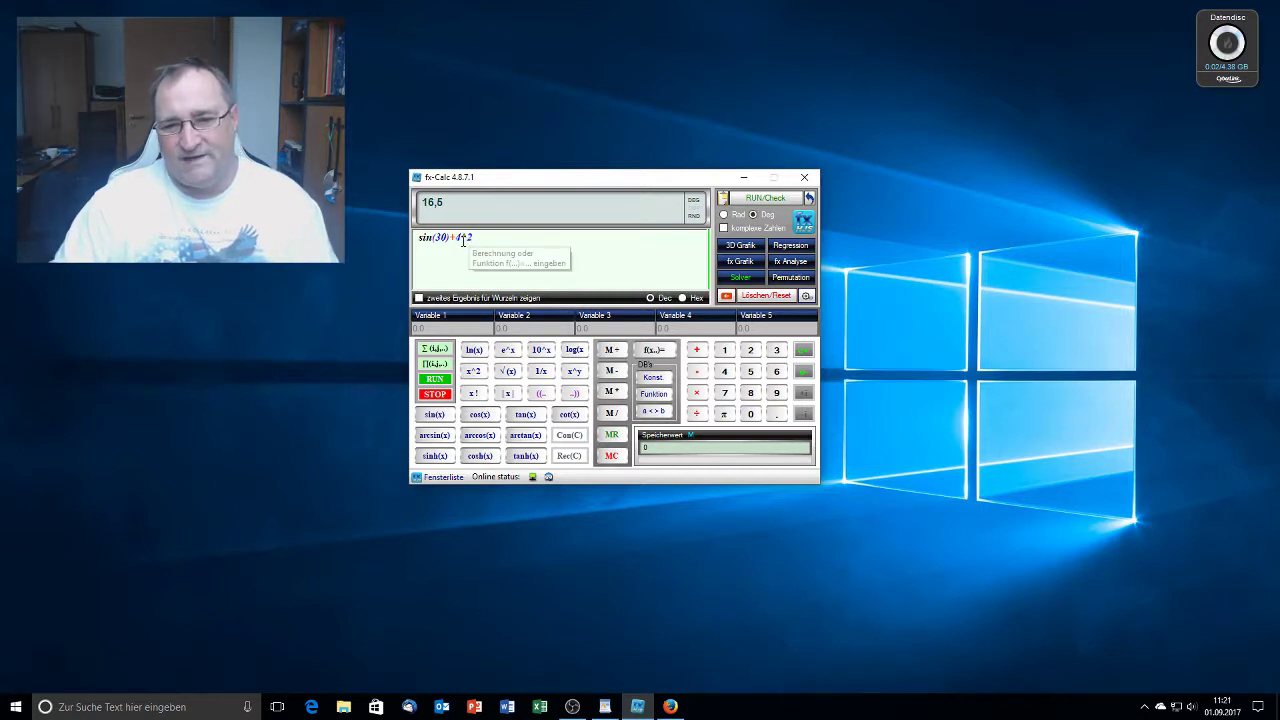
left_click_drag(456, 237, 469, 237)
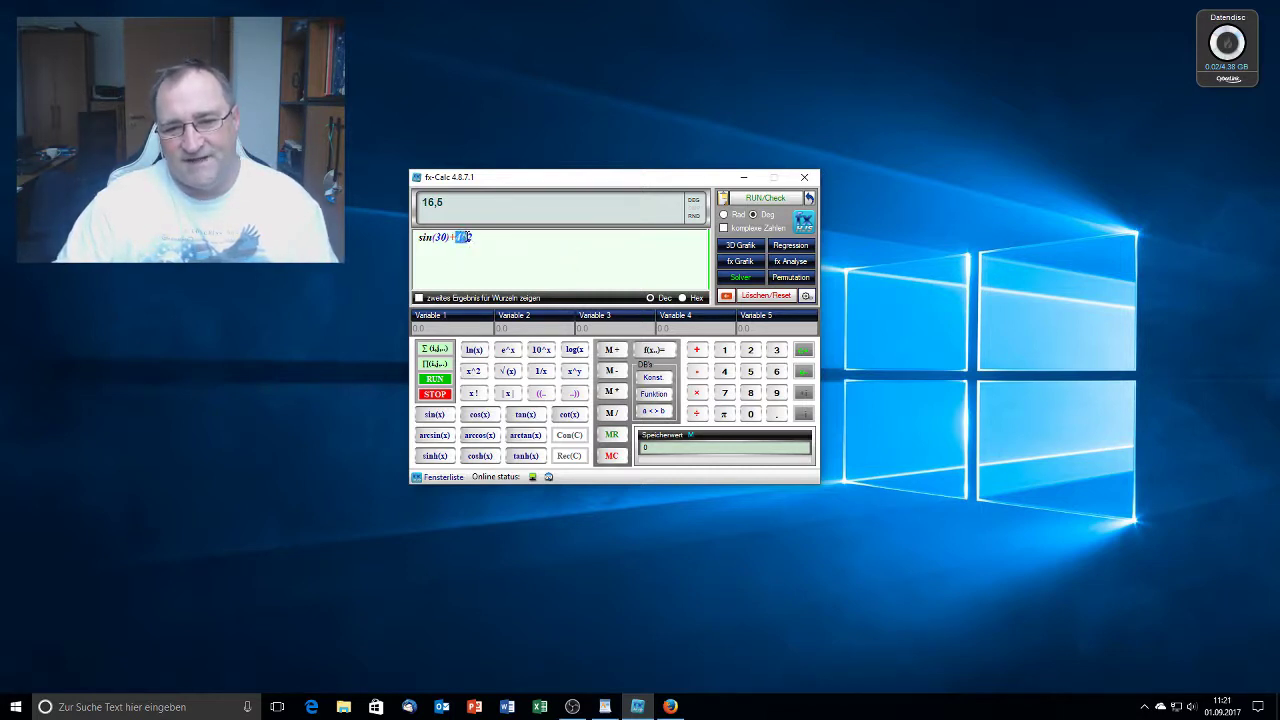
left_click(457, 237)
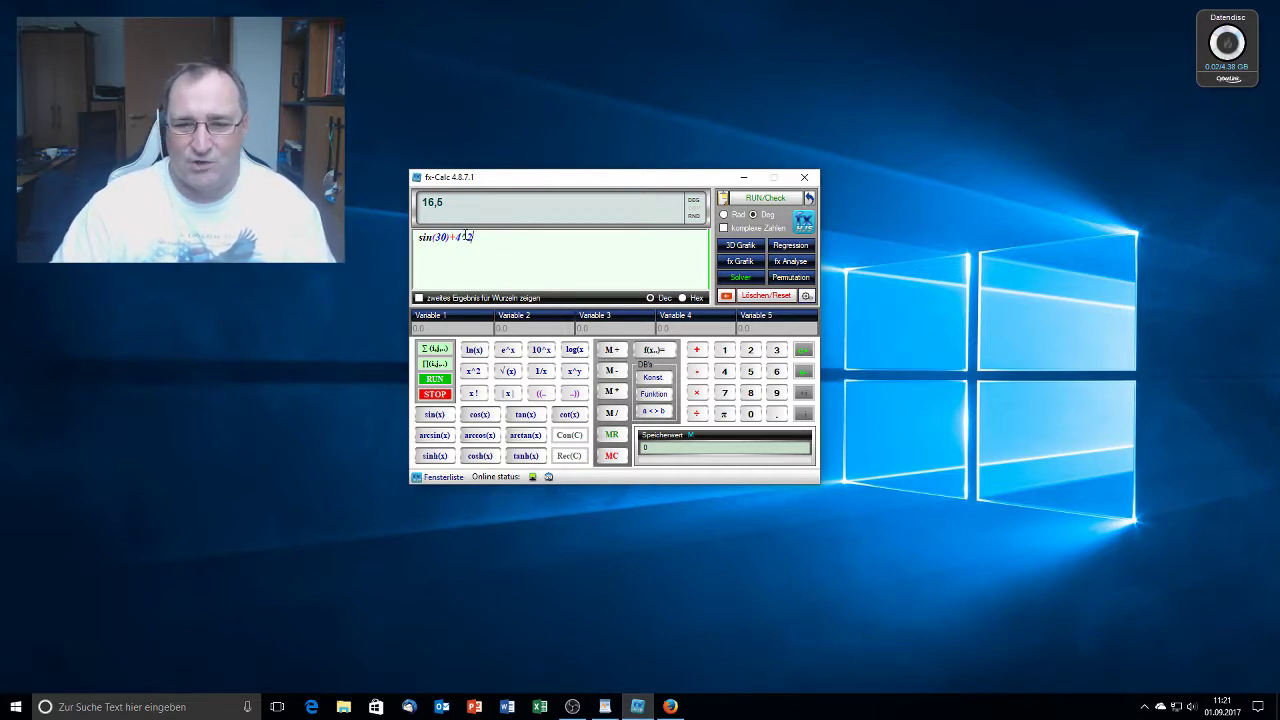
left_click_drag(467, 238, 461, 238)
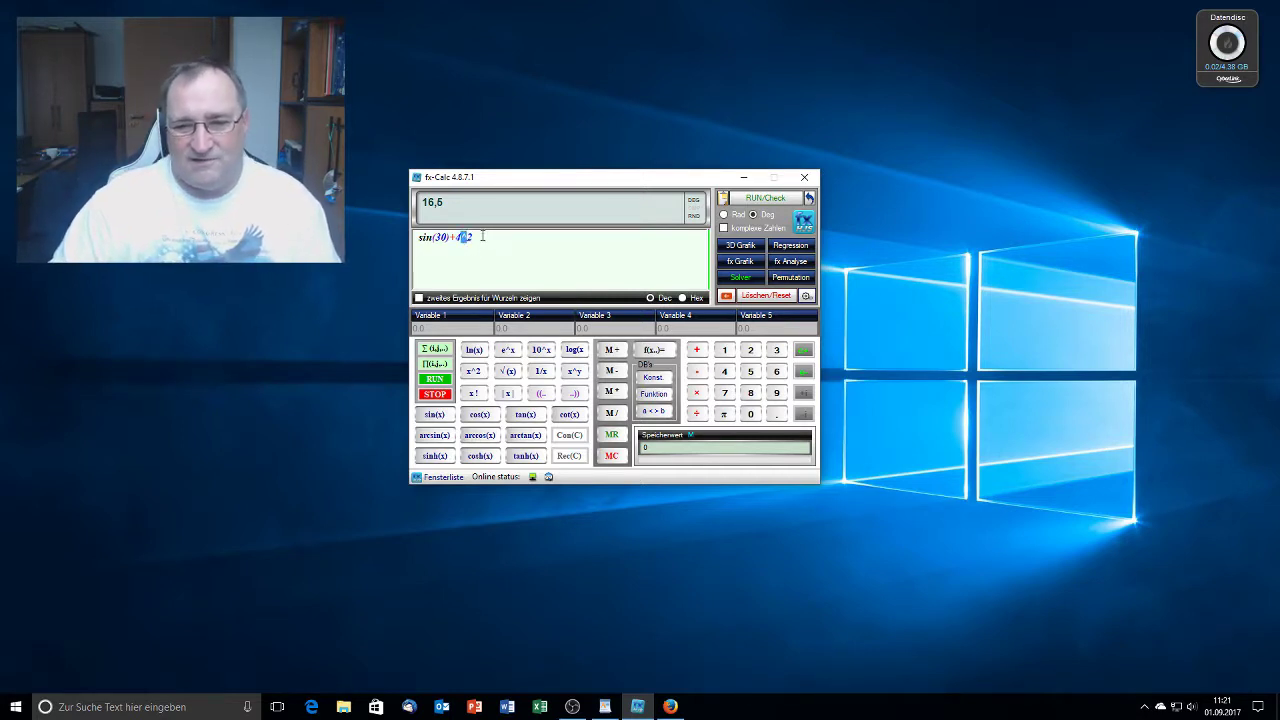
Extend the sum at its end with 3^3 and the natural logarithm ln(8).
left_click(481, 236)
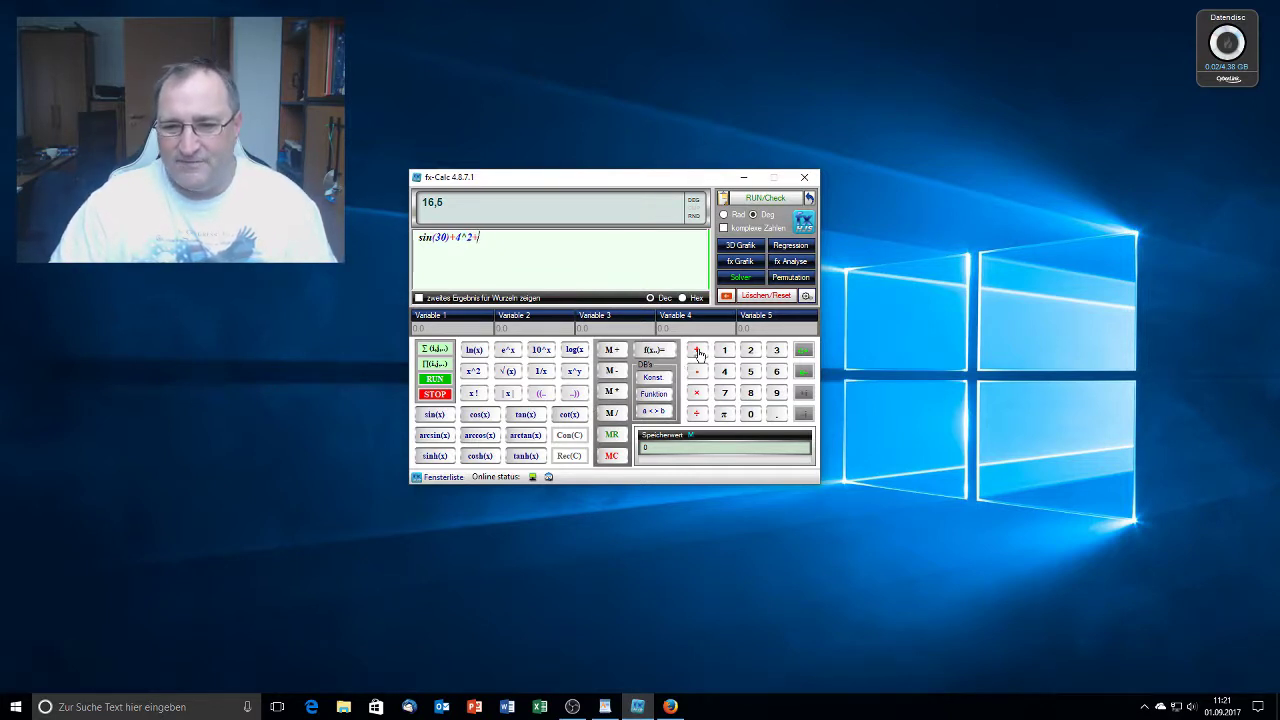
left_click(777, 352)
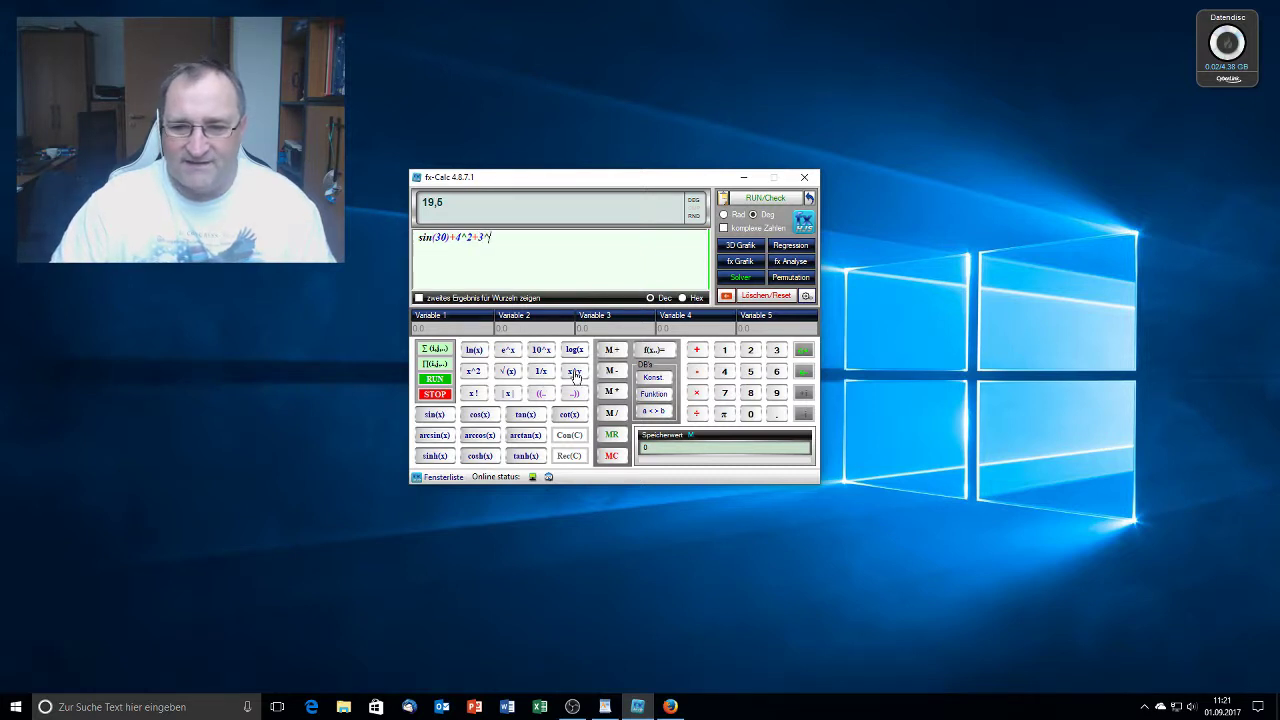
left_click(779, 352)
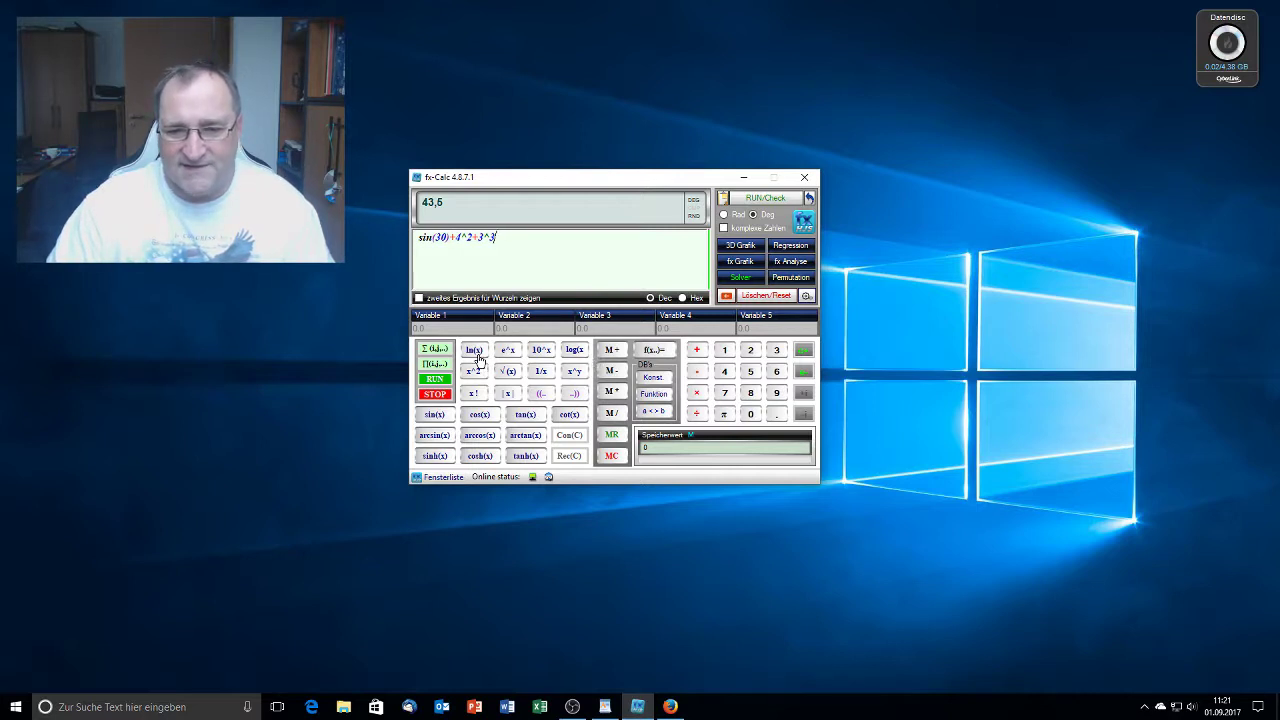
left_click(697, 349)
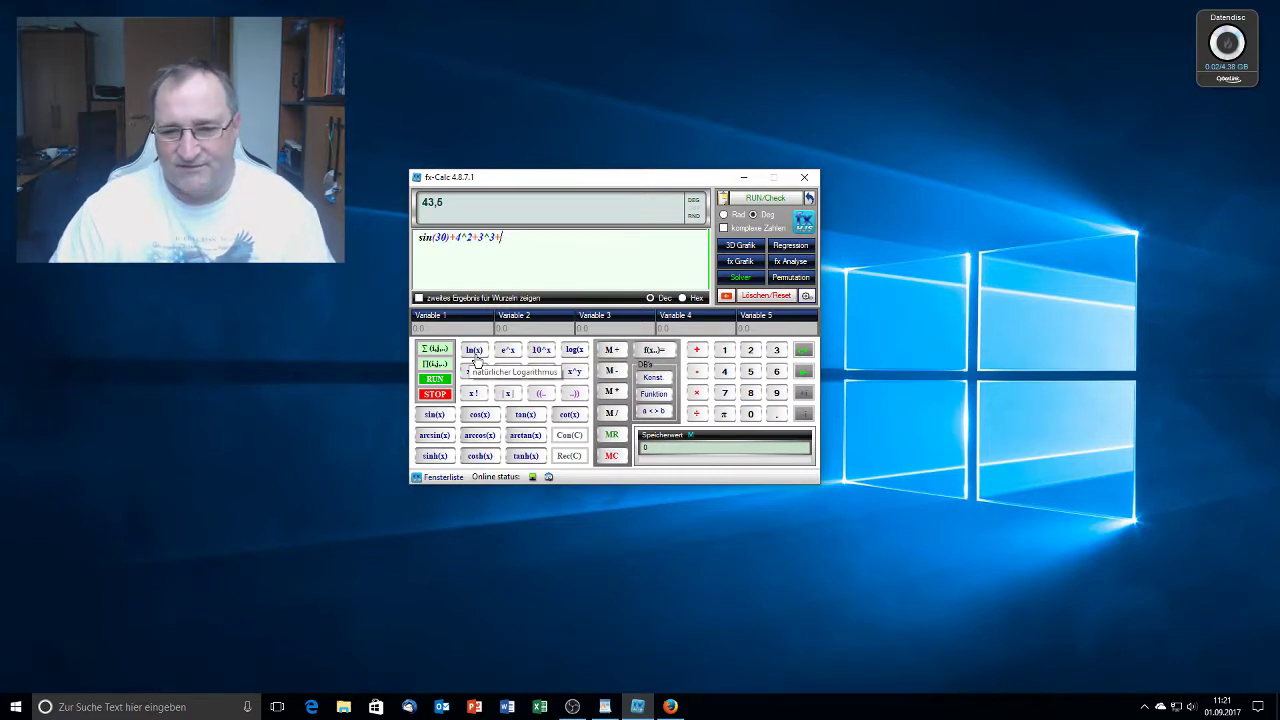
left_click(474, 350)
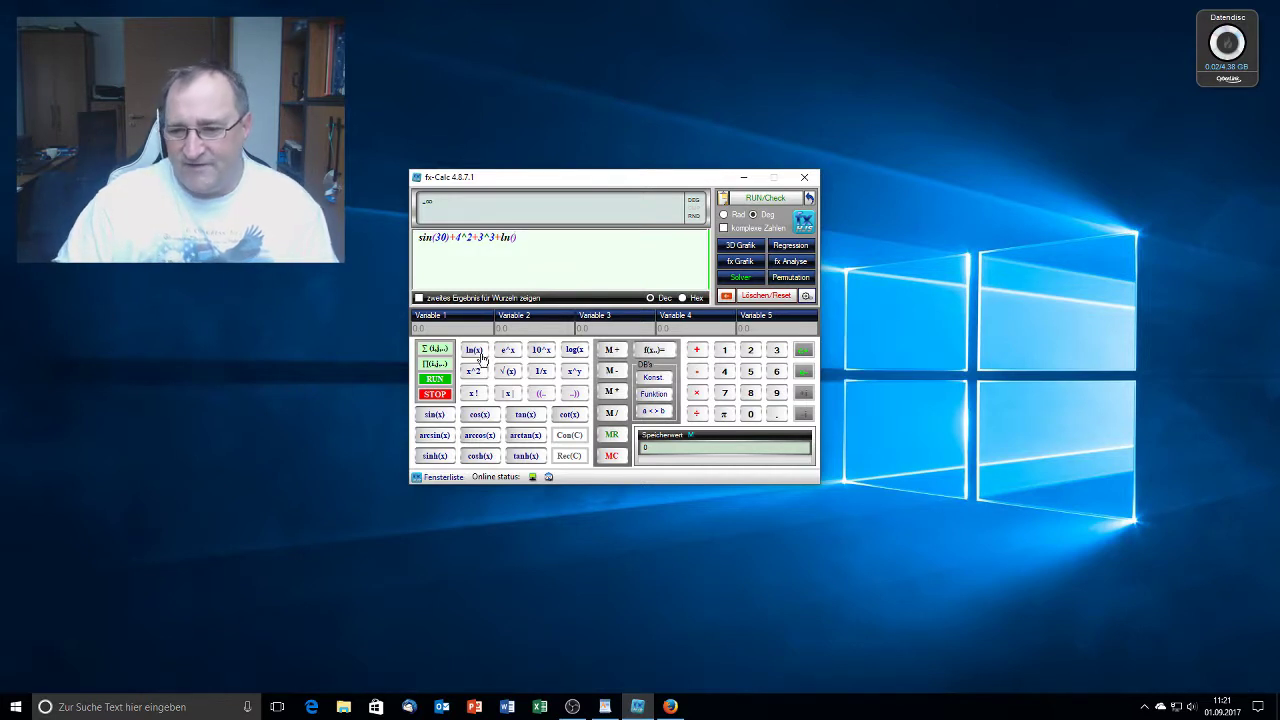
left_click(753, 395)
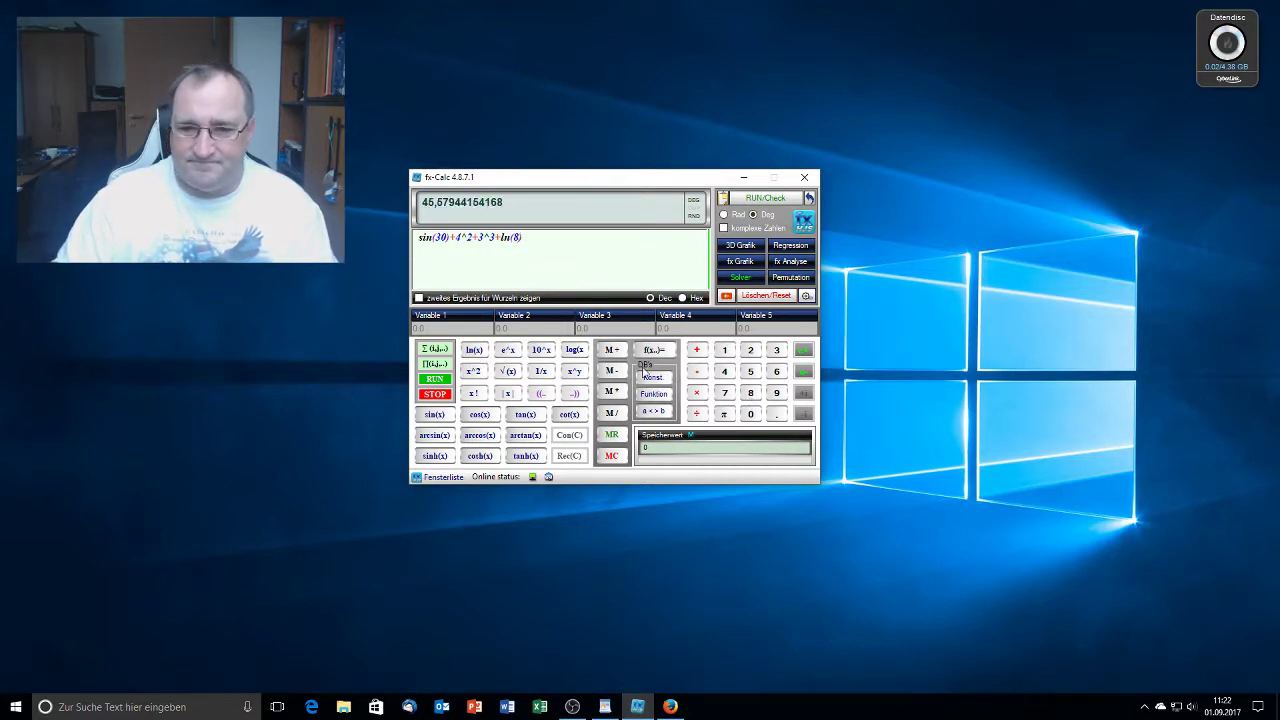
Add the square root of 2 to the sum, deleting the stray plus sign inside its parentheses.
left_click(698, 352)
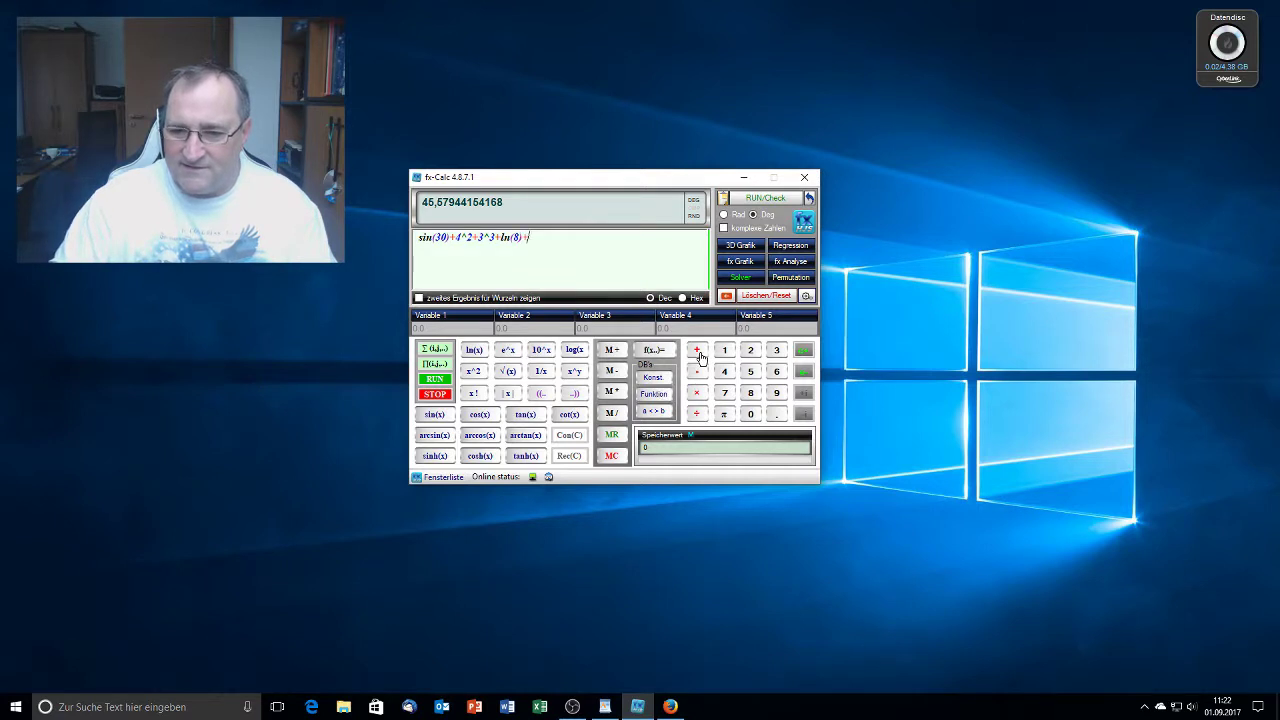
left_click(510, 373)
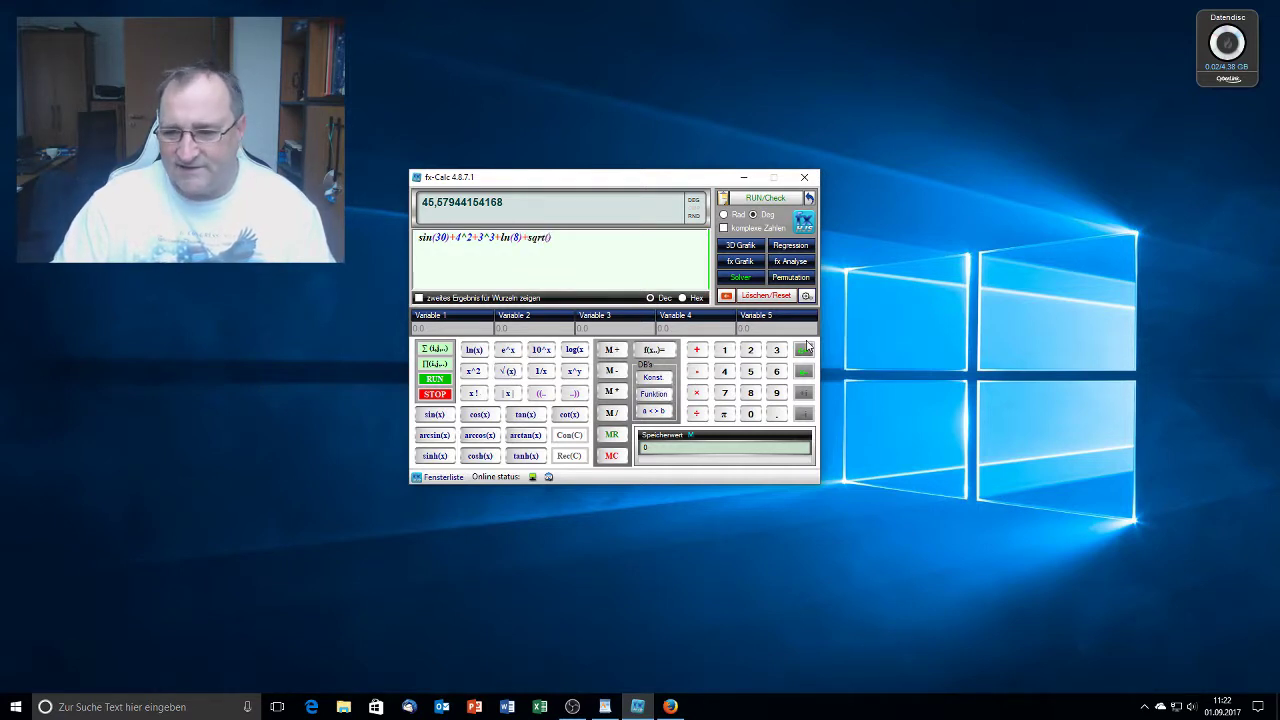
left_click(752, 354)
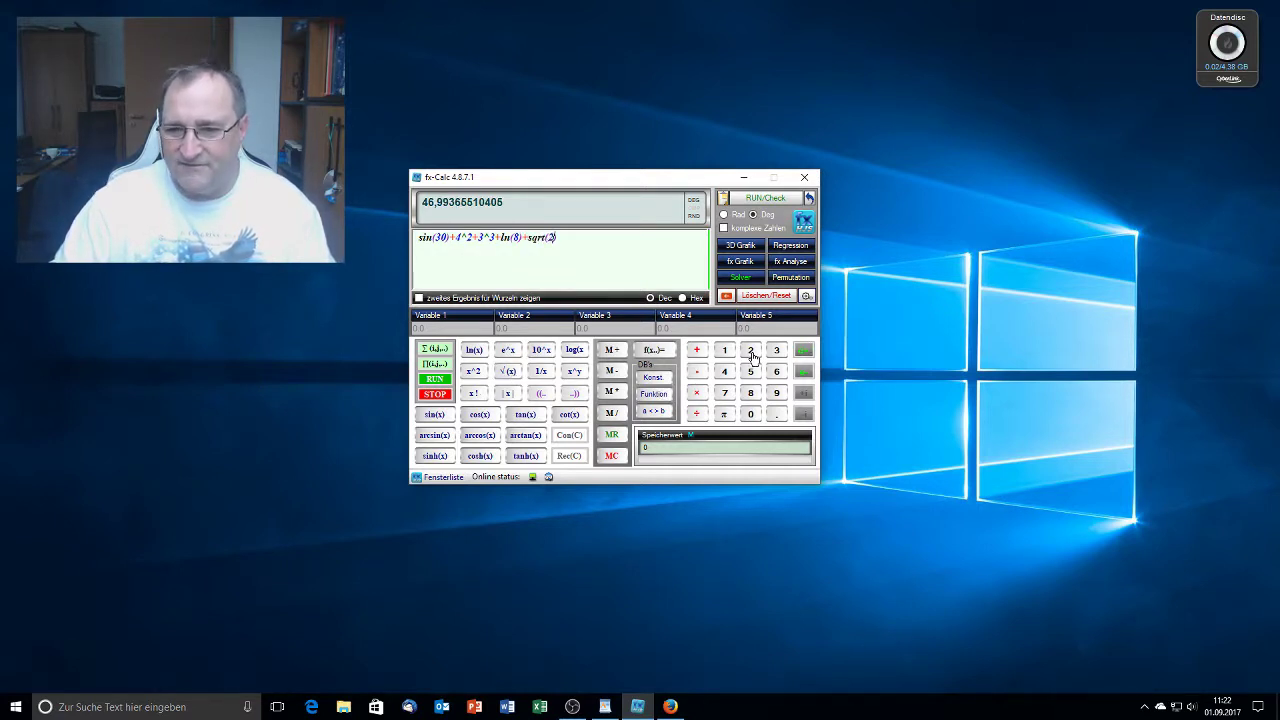
left_click(697, 352)
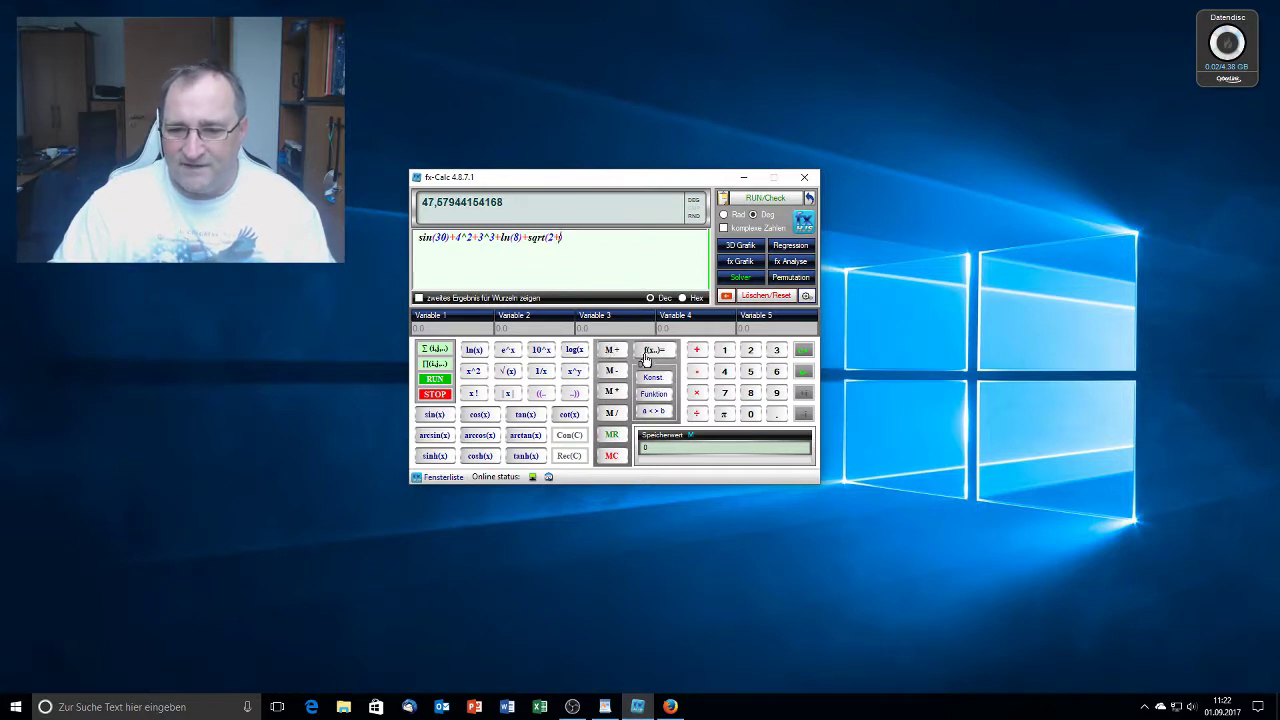
left_click(725, 298)
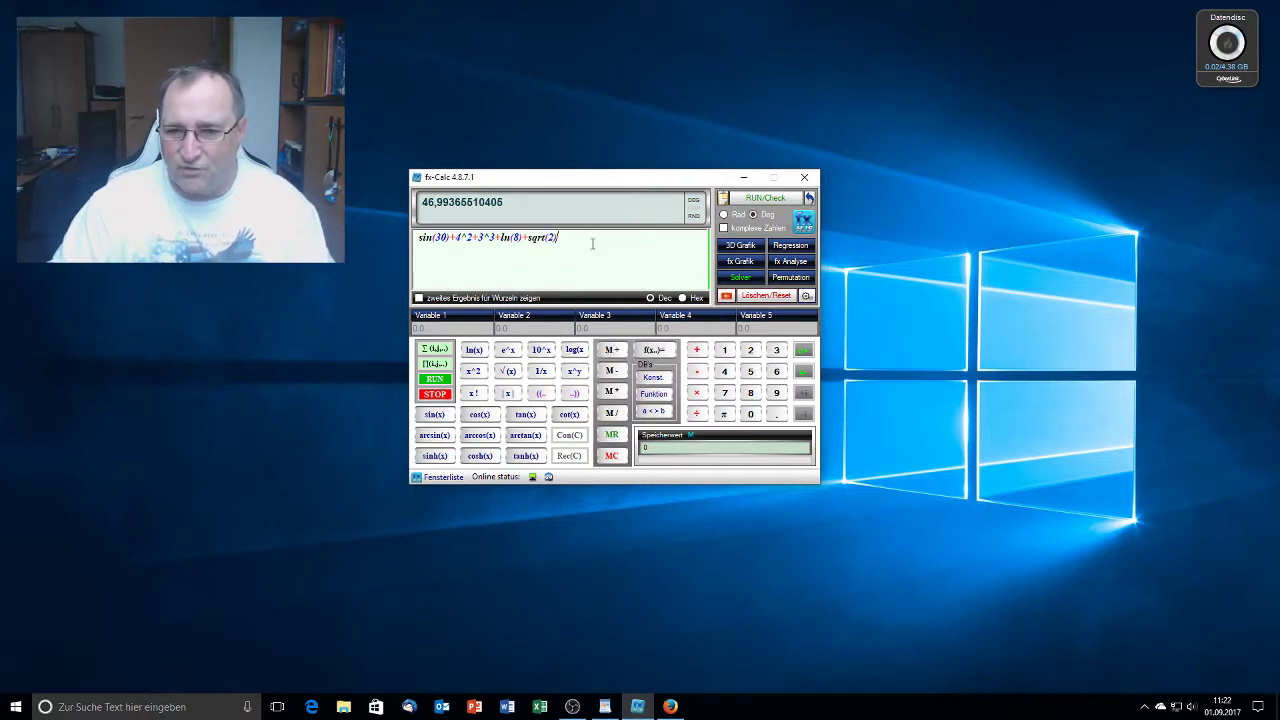
Add the base-10 logarithm log(10) to the end of the expression.
left_click(697, 352)
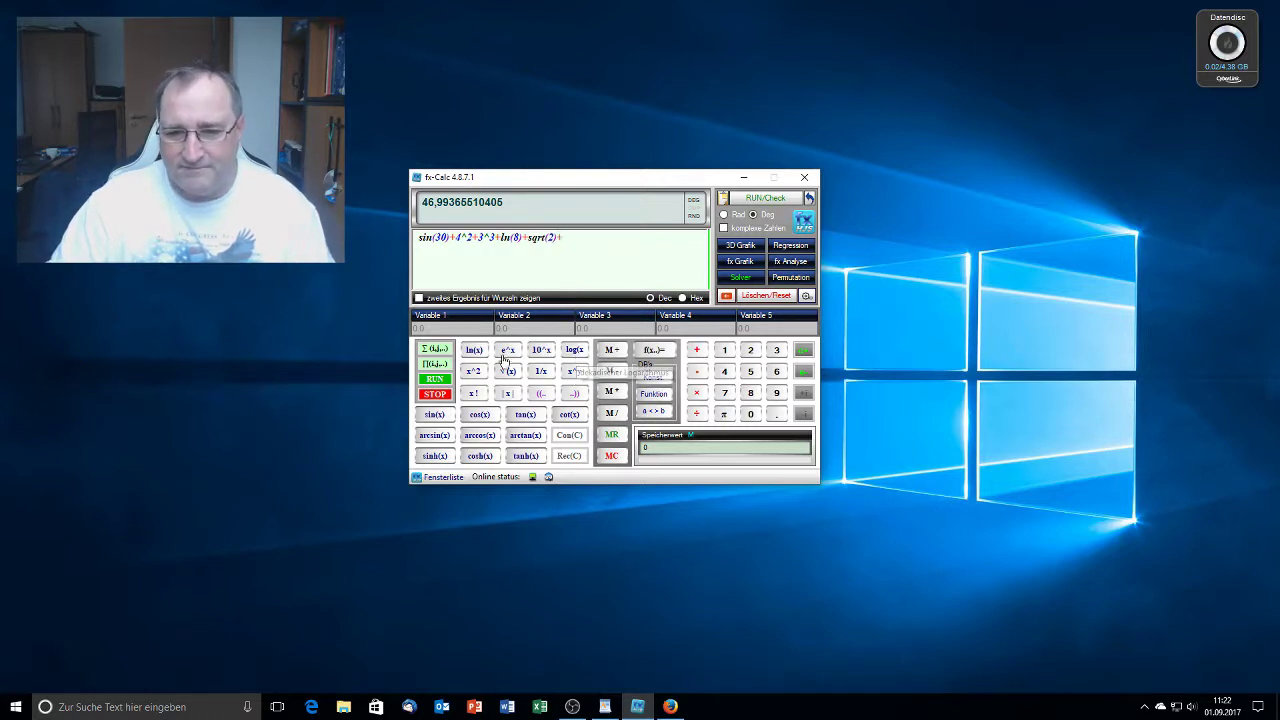
left_click(574, 350)
left_click(724, 350)
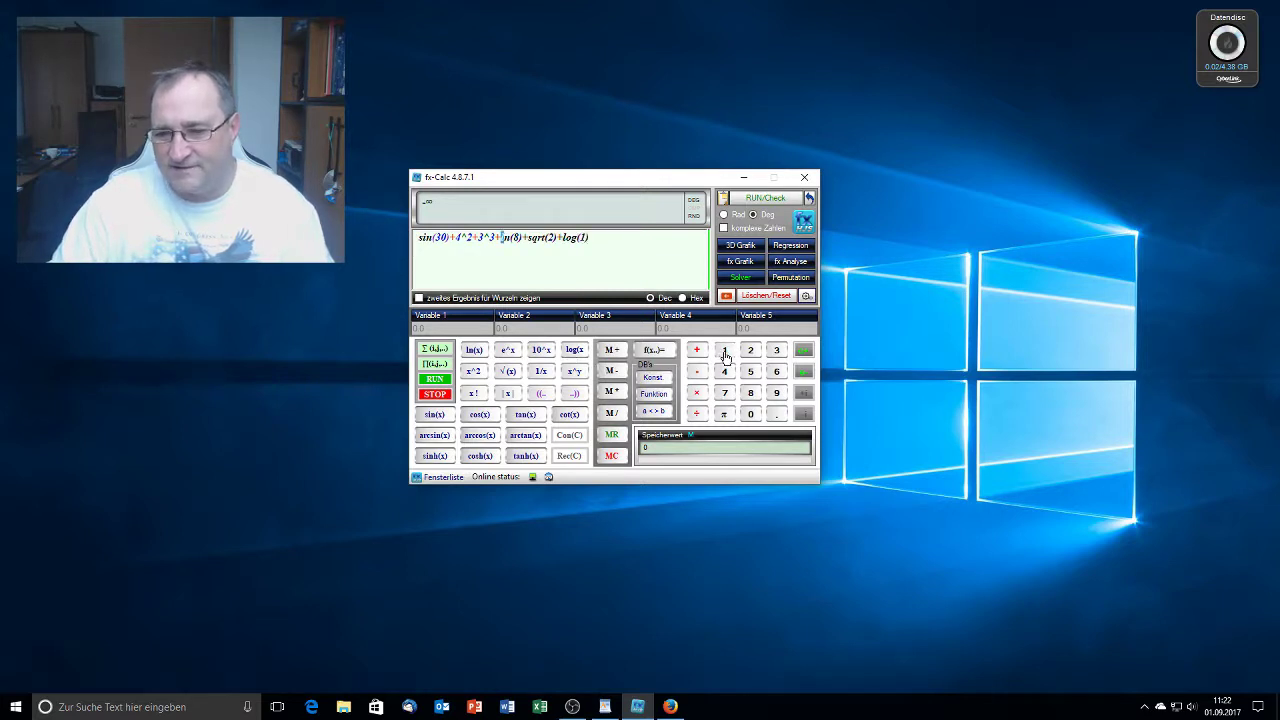
left_click(751, 414)
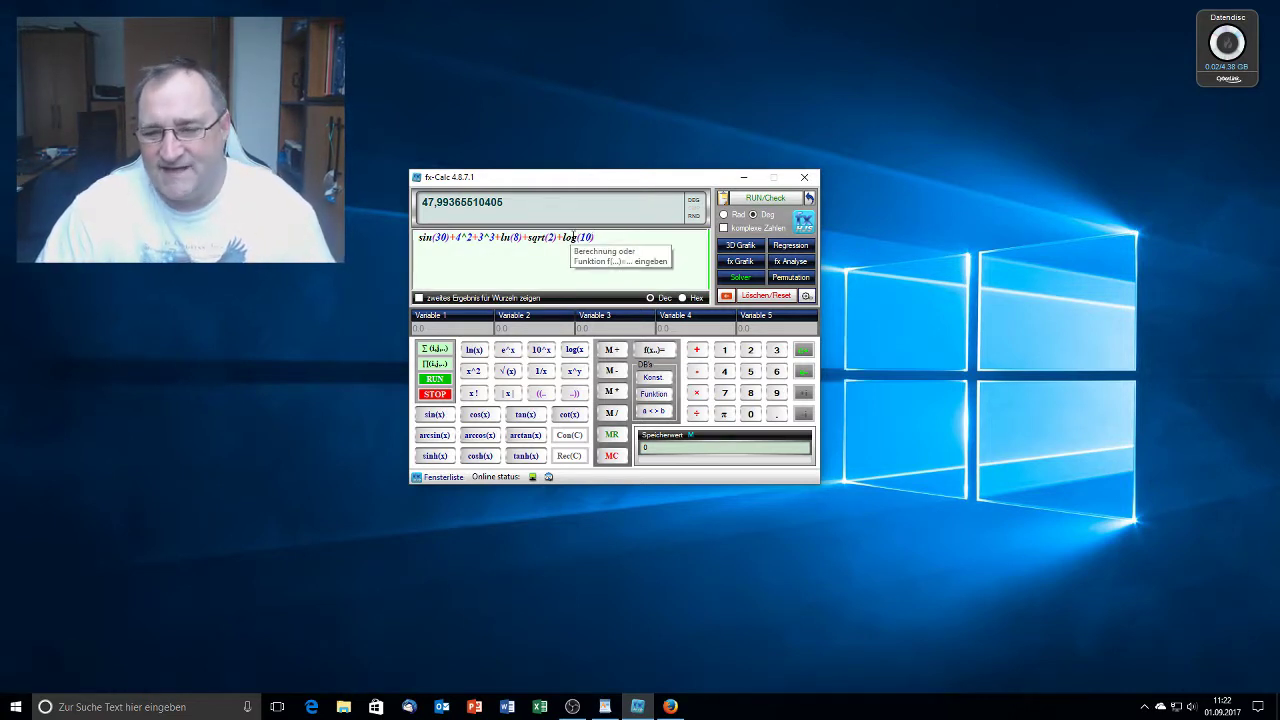
Reset the calculator to clear the whole expression and place the cursor in the empty calculation field.
double_click(460, 237)
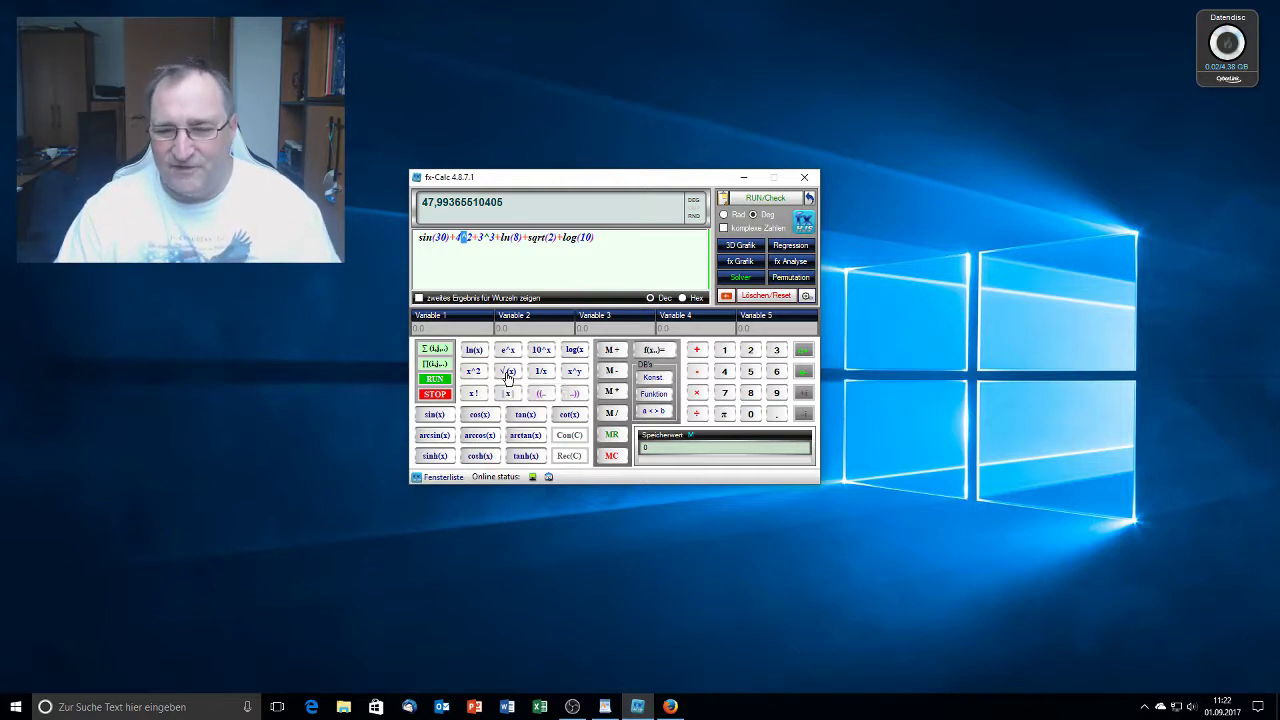
left_click(764, 297)
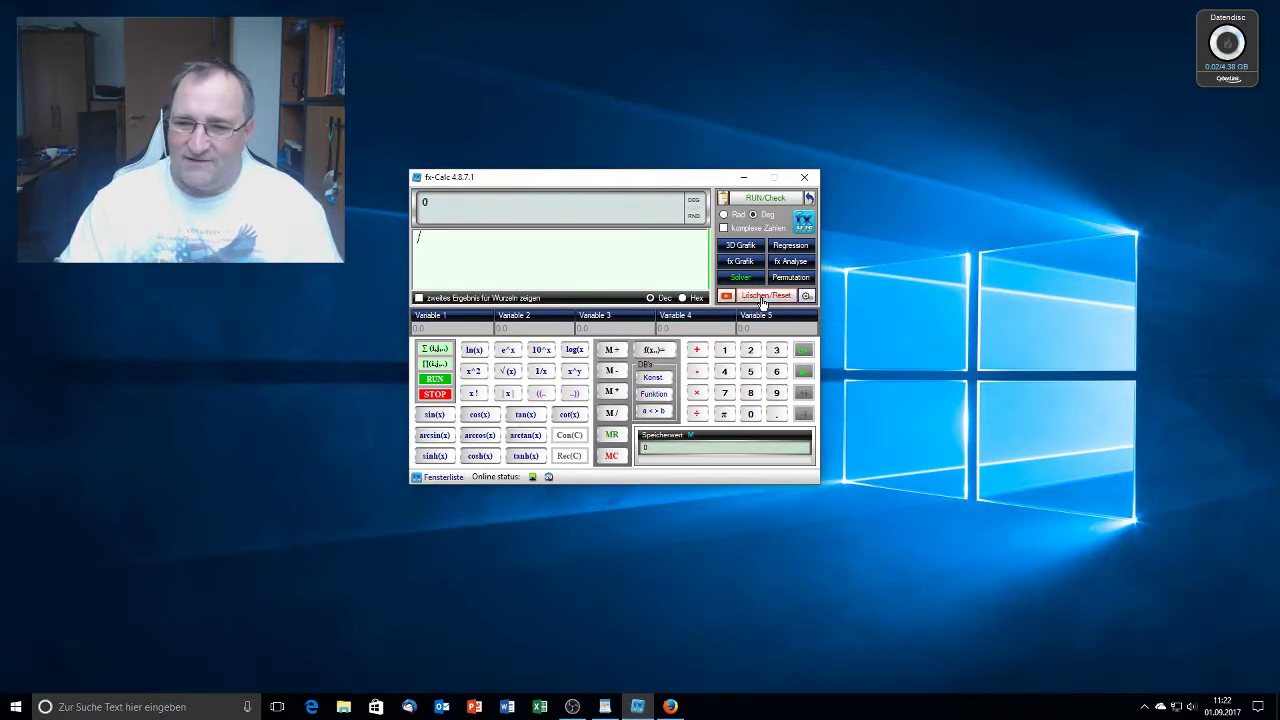
left_click(570, 251)
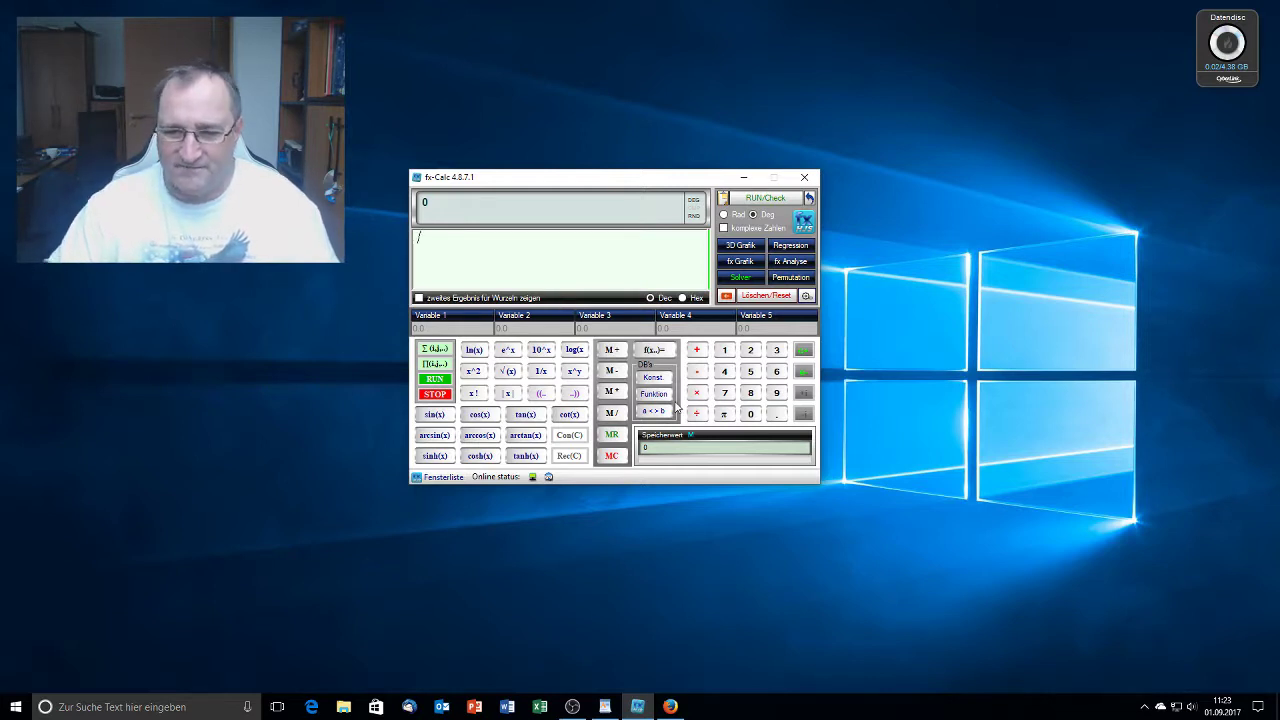
Calculate the fifth root of 625 by entering 625^(1/5).
left_click(776, 375)
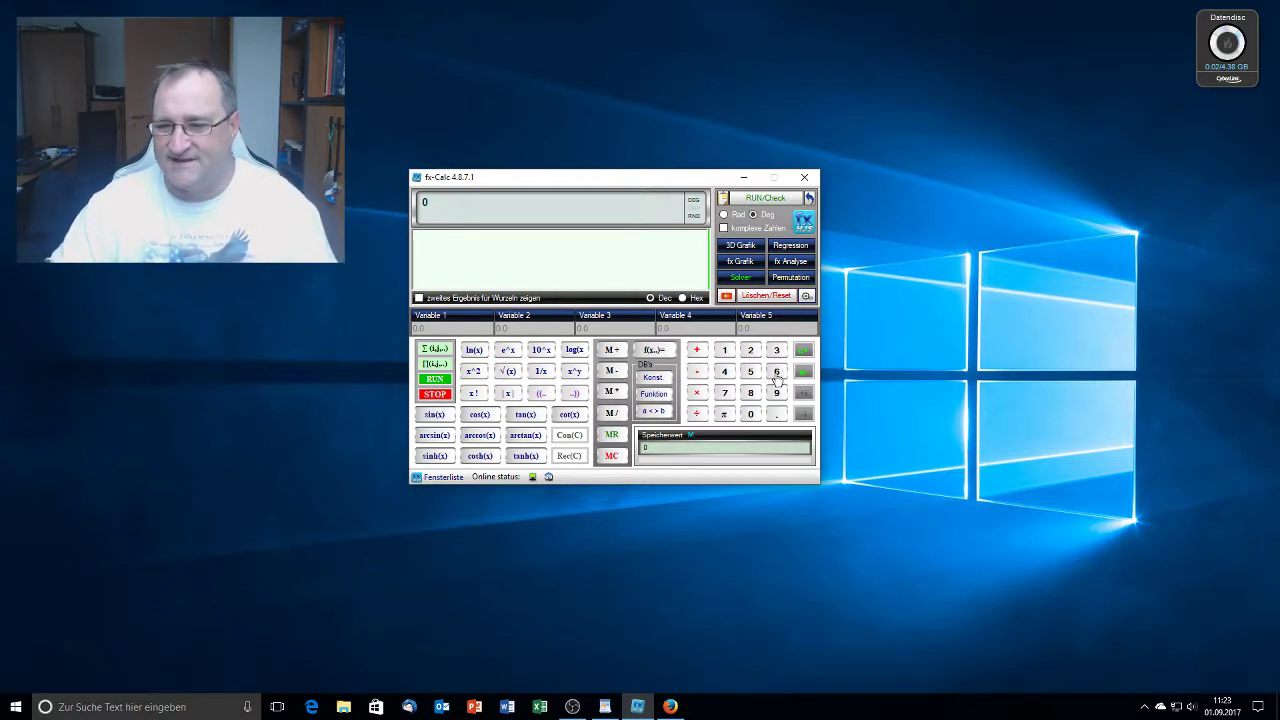
left_click(751, 350)
left_click(750, 371)
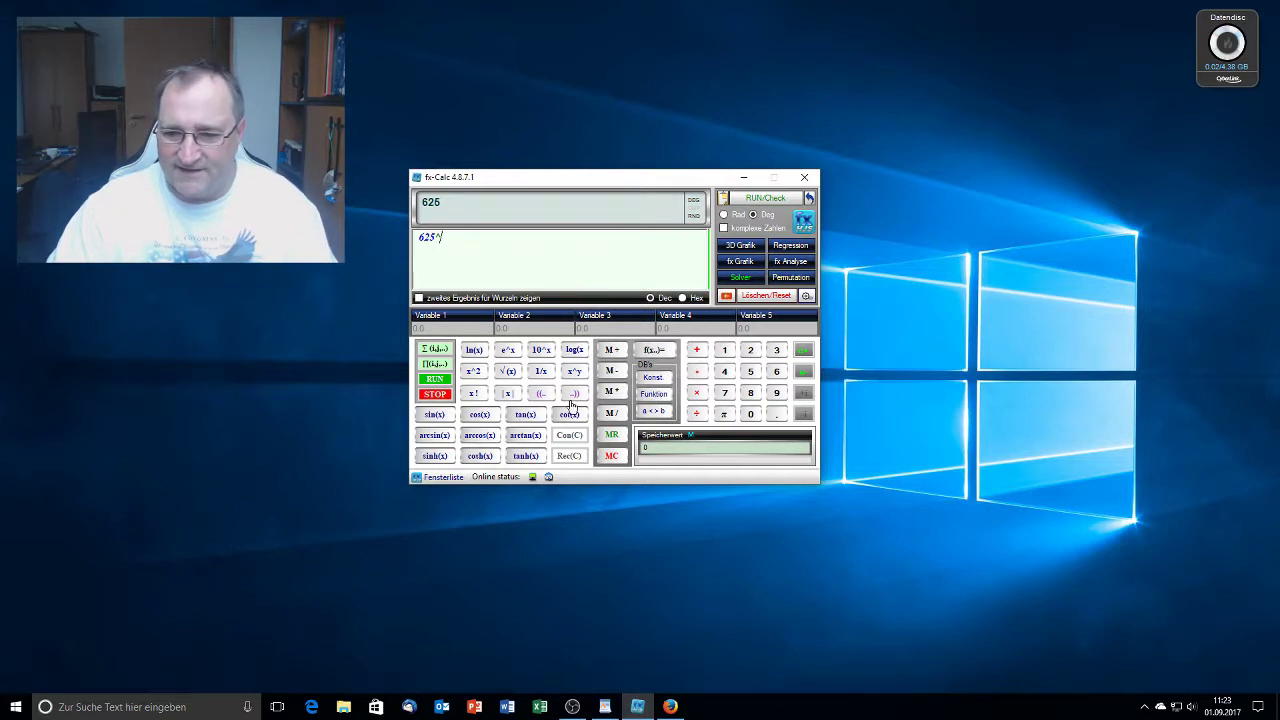
left_click(540, 393)
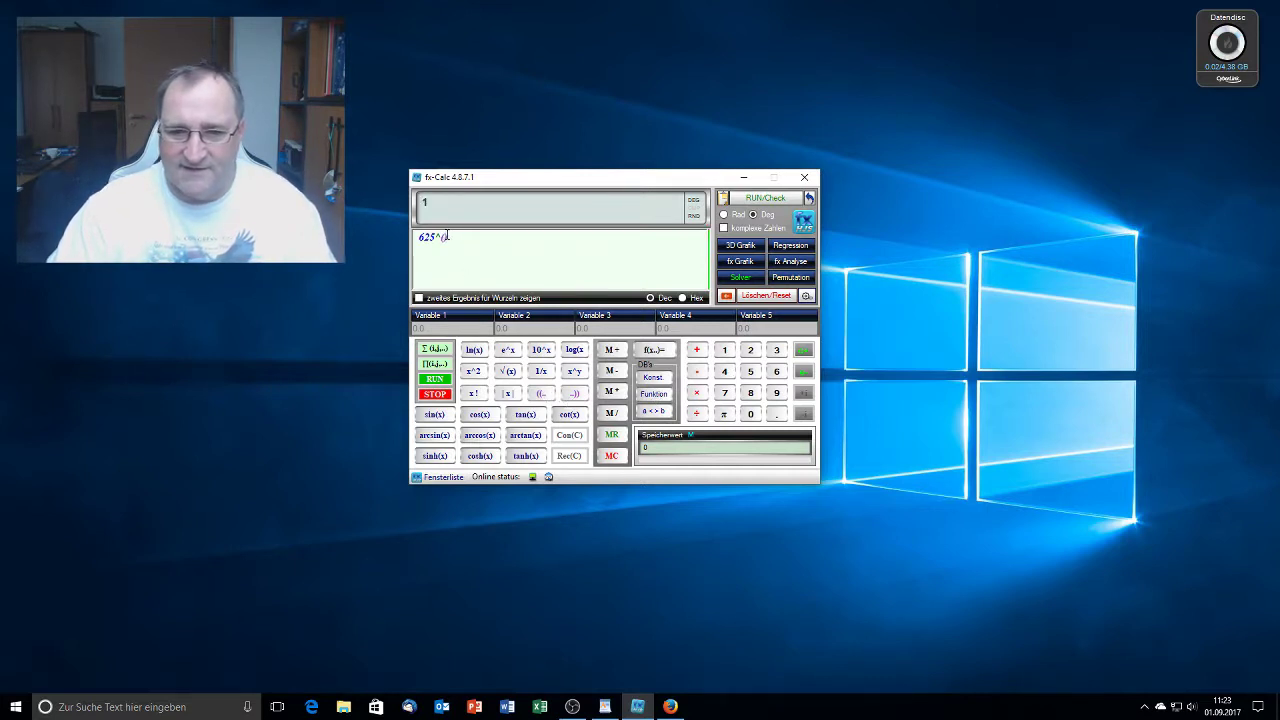
left_click(724, 352)
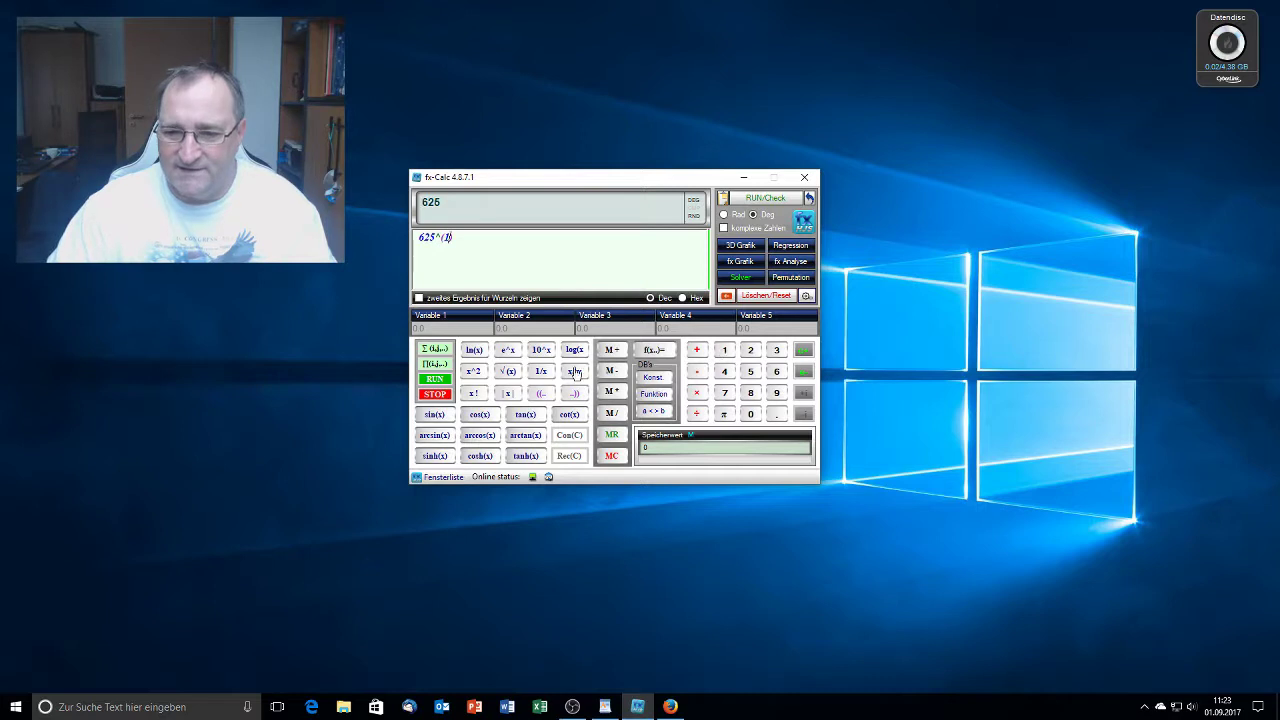
left_click(705, 412)
left_click(750, 371)
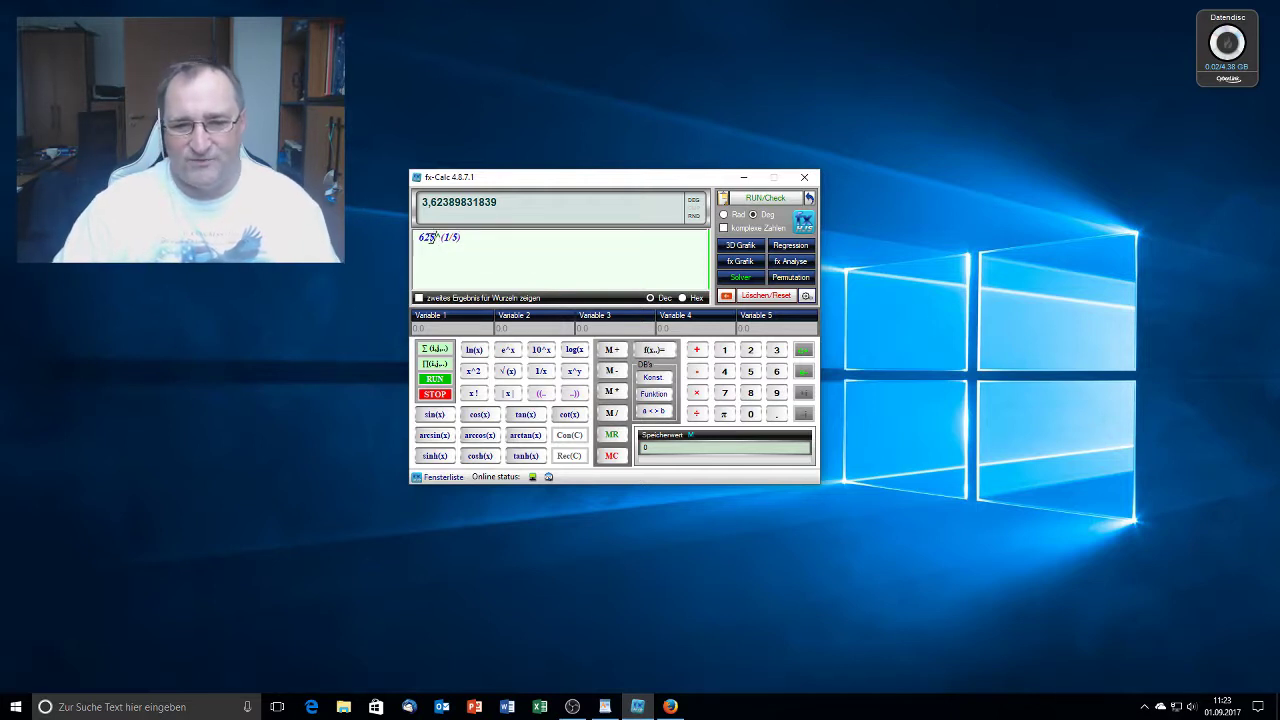
Replace the base 625 with the power 5^5, keeping the exponent (1/5) behind it.
left_click_drag(435, 236, 418, 240)
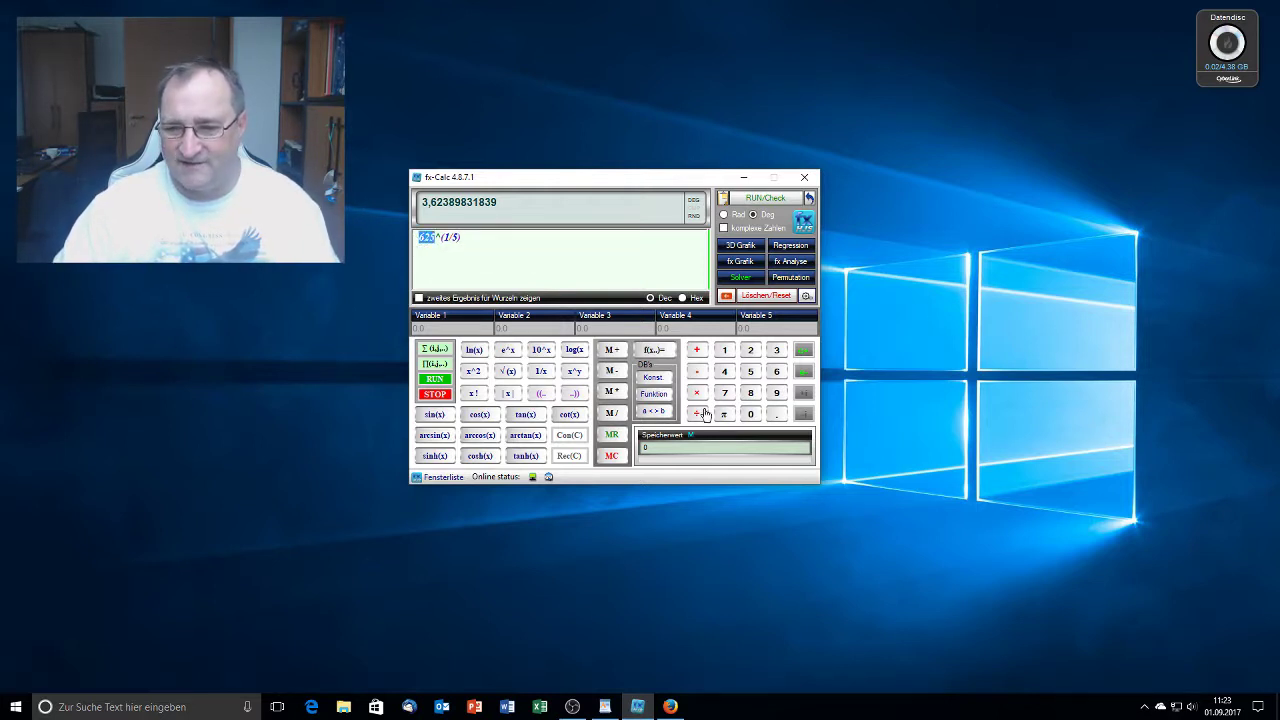
left_click(749, 376)
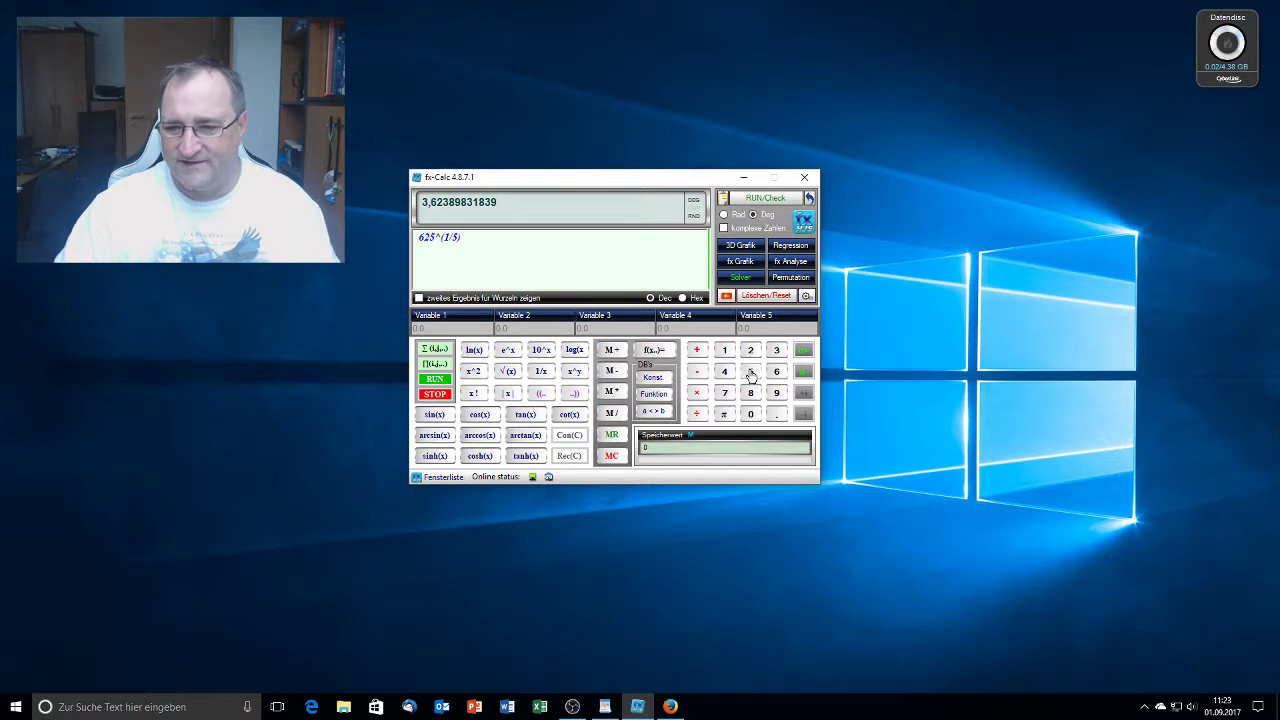
left_click(574, 371)
left_click(749, 380)
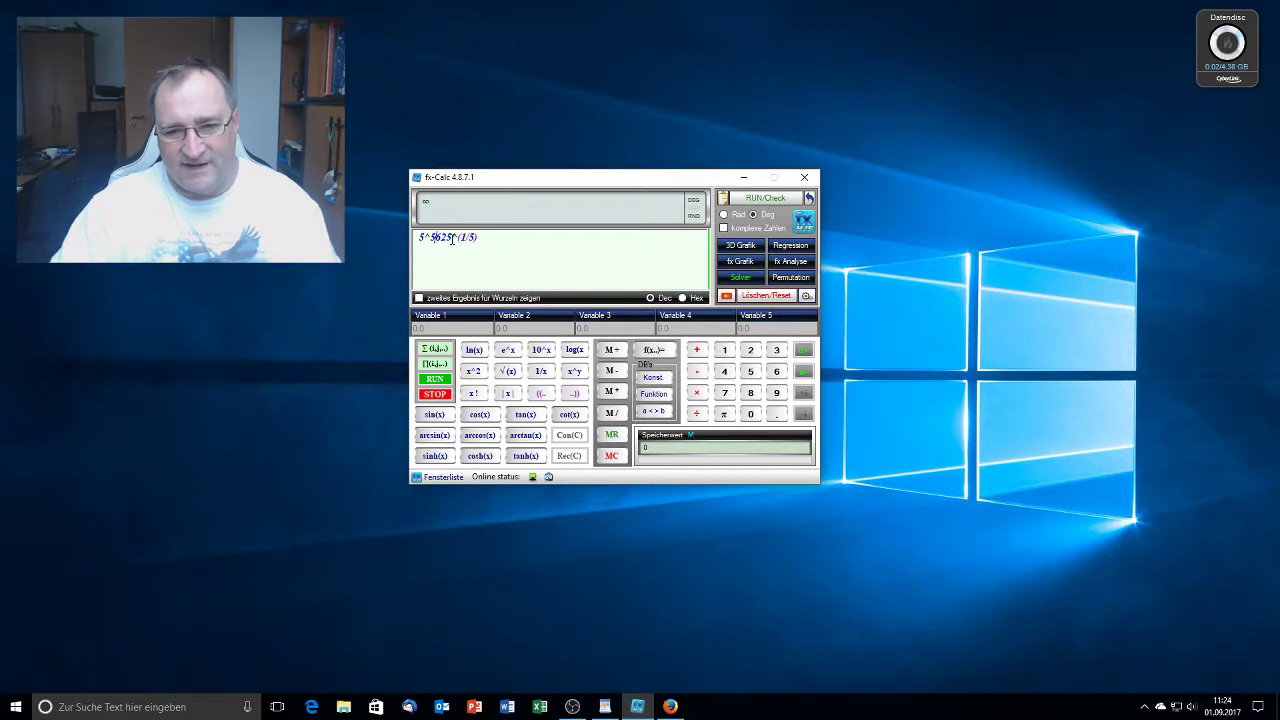
left_click_drag(452, 238, 436, 241)
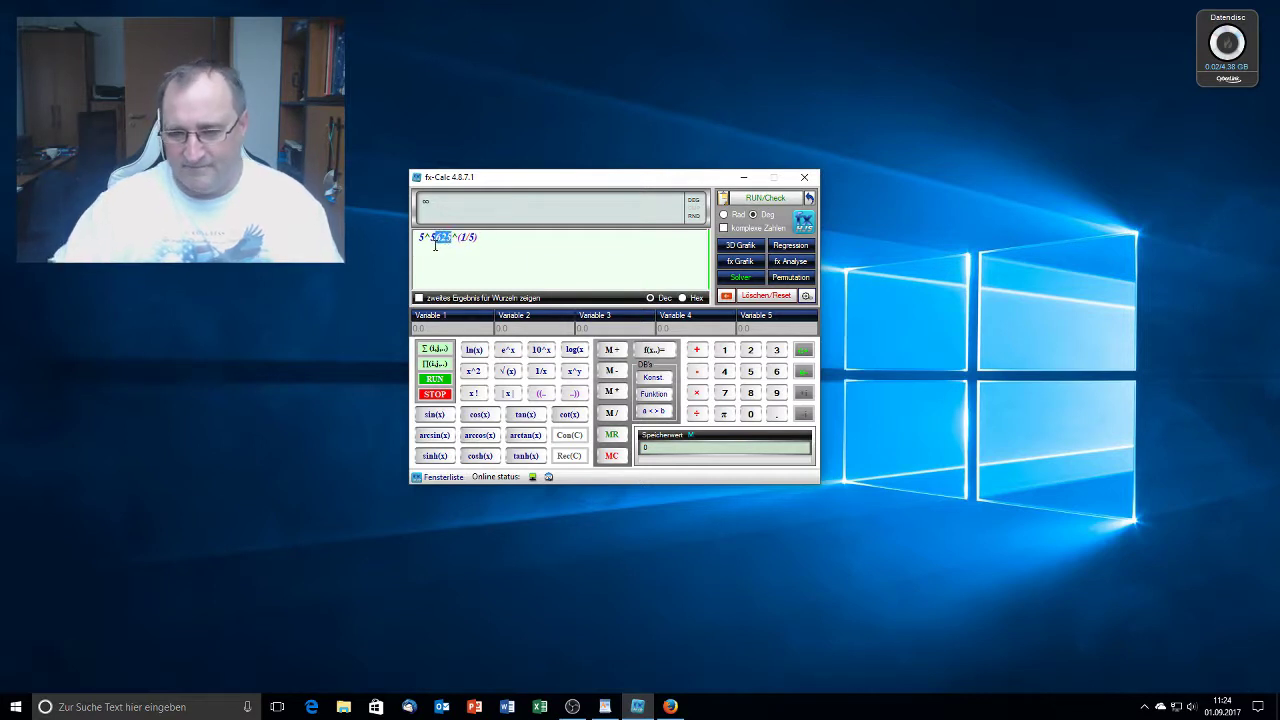
key("Delete")
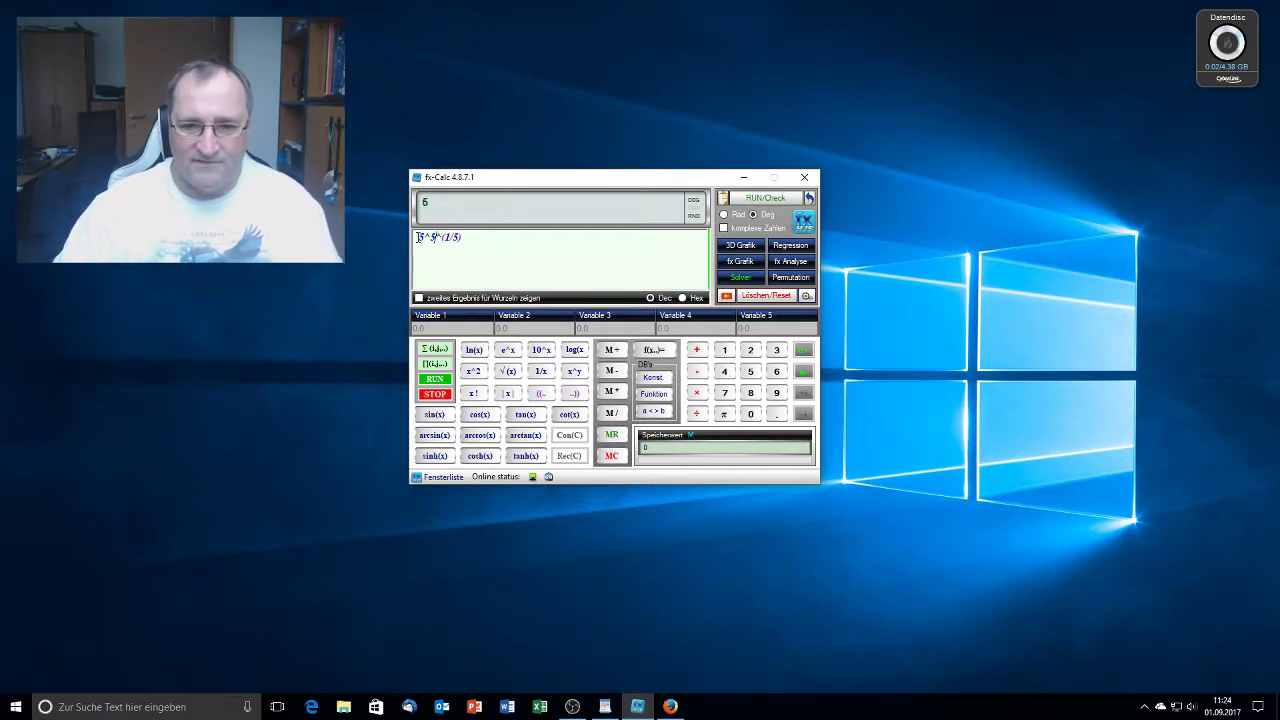
Enclose the base 5^5 in parentheses so the expression reads (5^5)^(1/5).
left_click(417, 238)
left_click(420, 238)
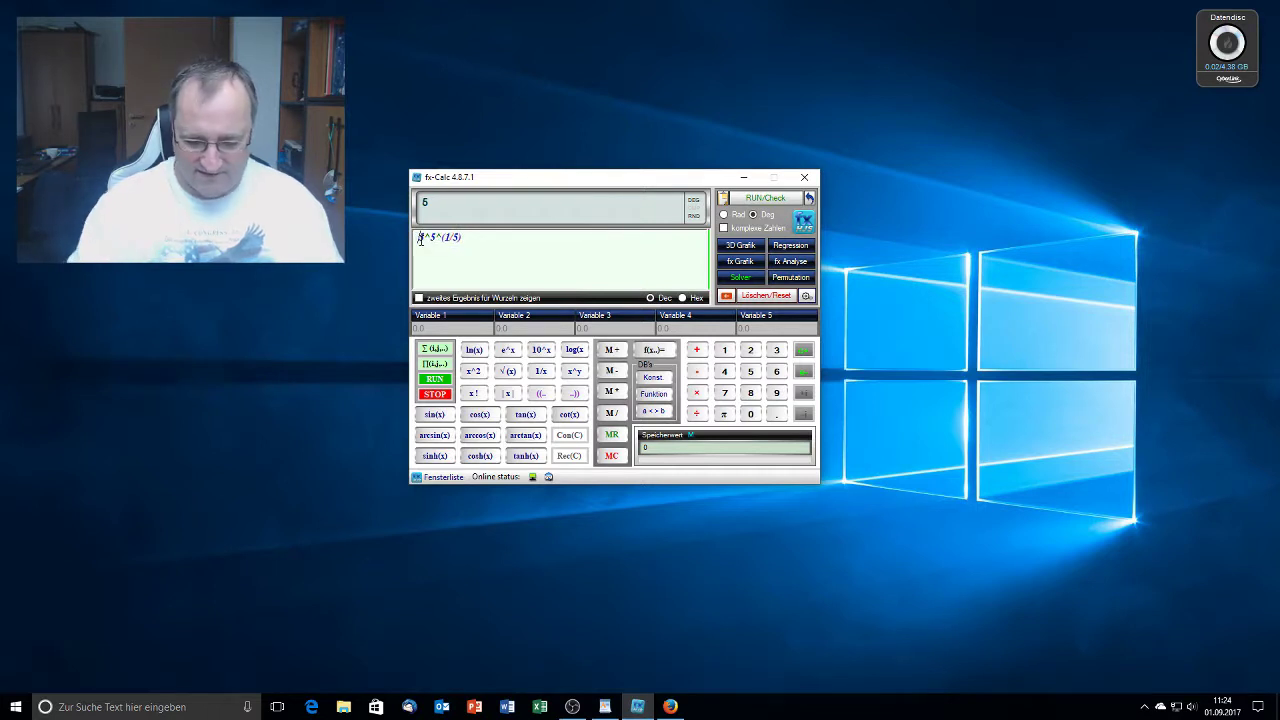
type("(5^5")
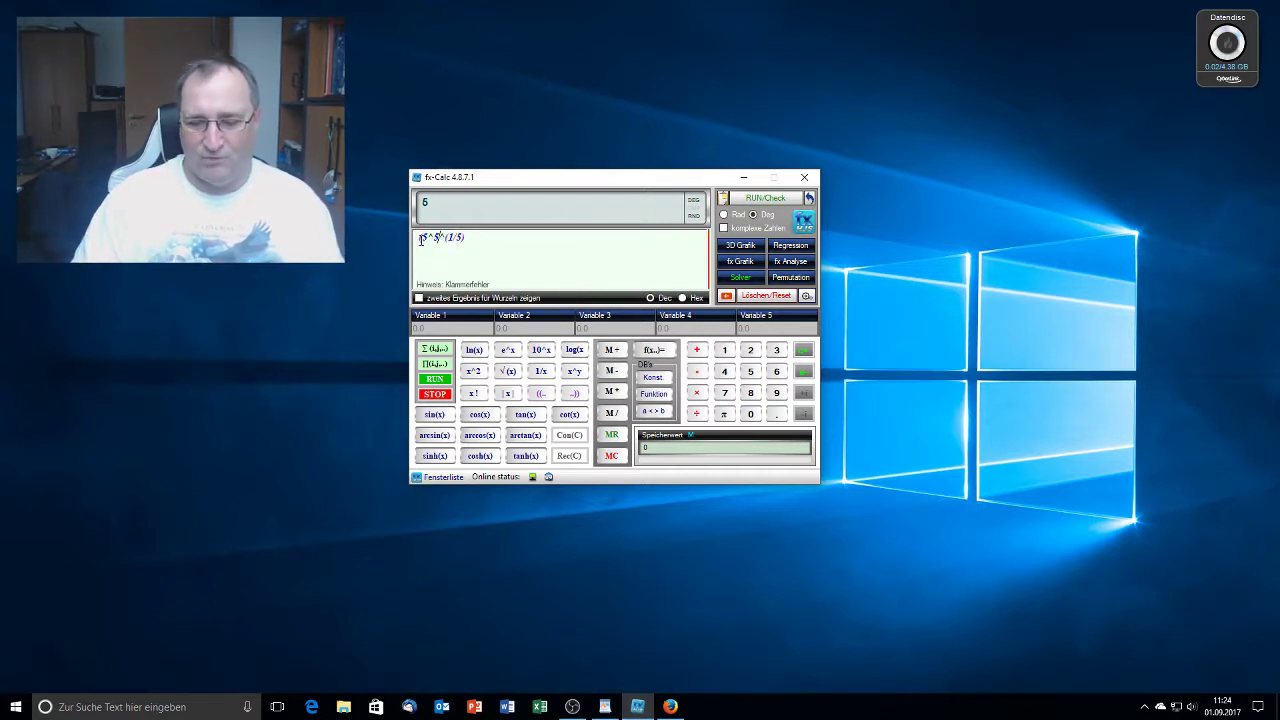
type(")")
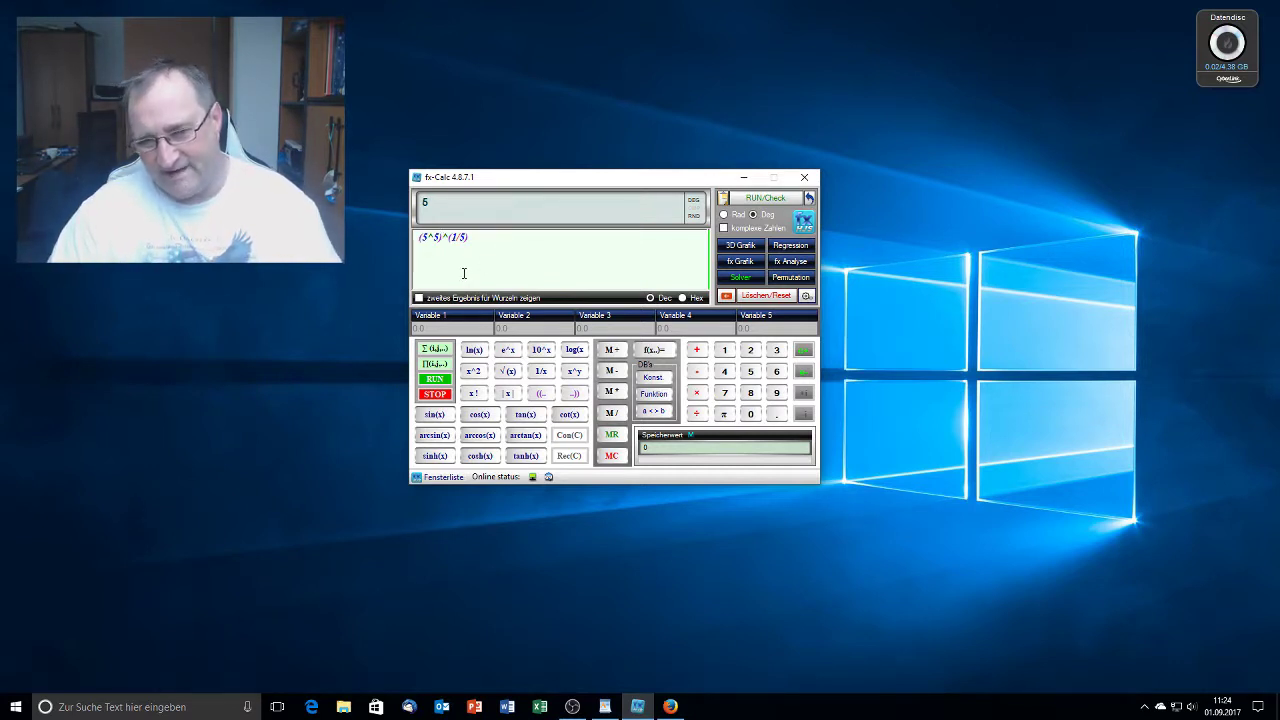
Remove the root exponent ^(1/5) from the end of the expression, leaving only (5^5).
left_click_drag(470, 237, 448, 238)
left_click(474, 238)
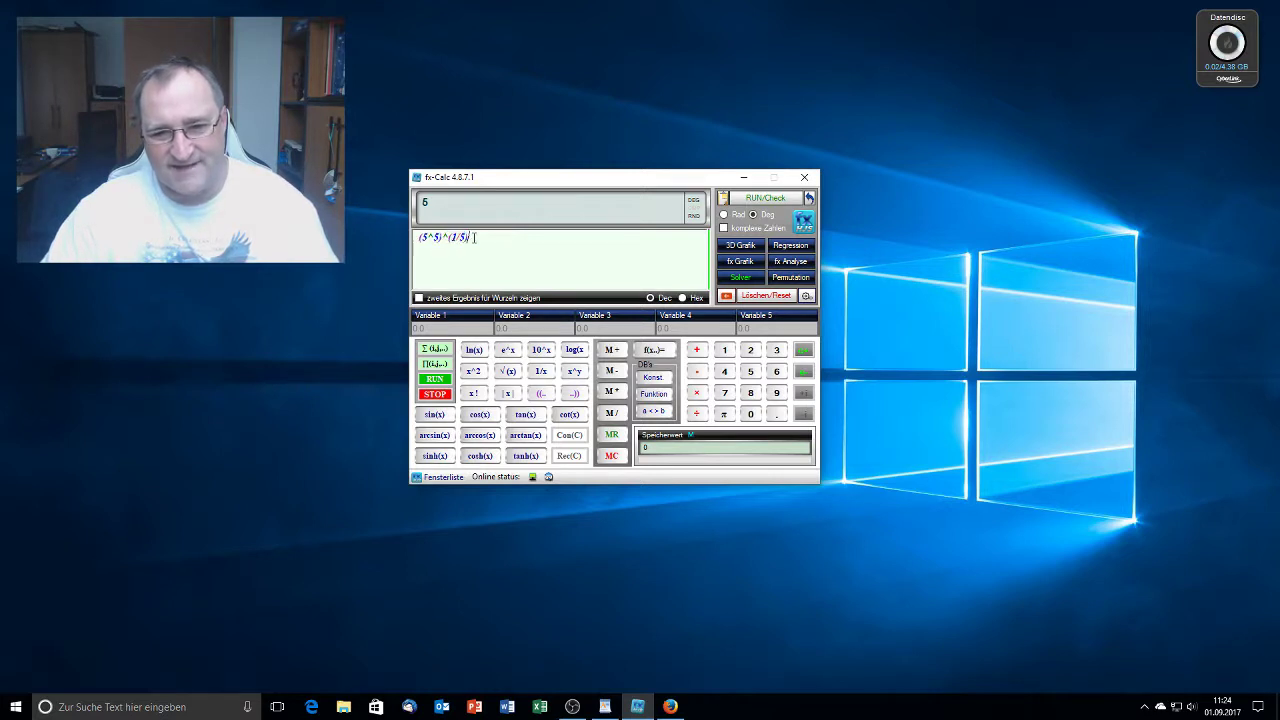
key("BackSpace")
key("BackSpace")
key("BackSpace")
key("BackSpace")
key("BackSpace")
key("BackSpace")
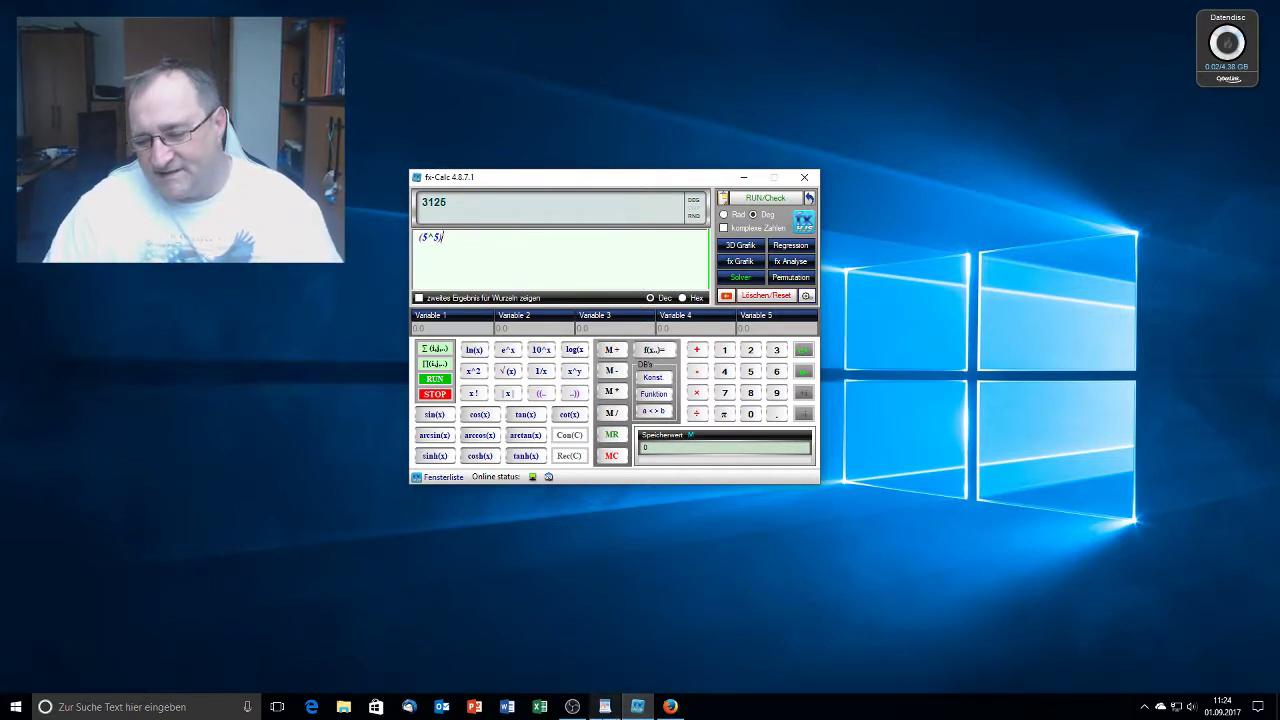
Switch to the WordPad document wurzel.rtf, move its window up, and highlight the parts of the power and root formulas in turn.
left_click(605, 706)
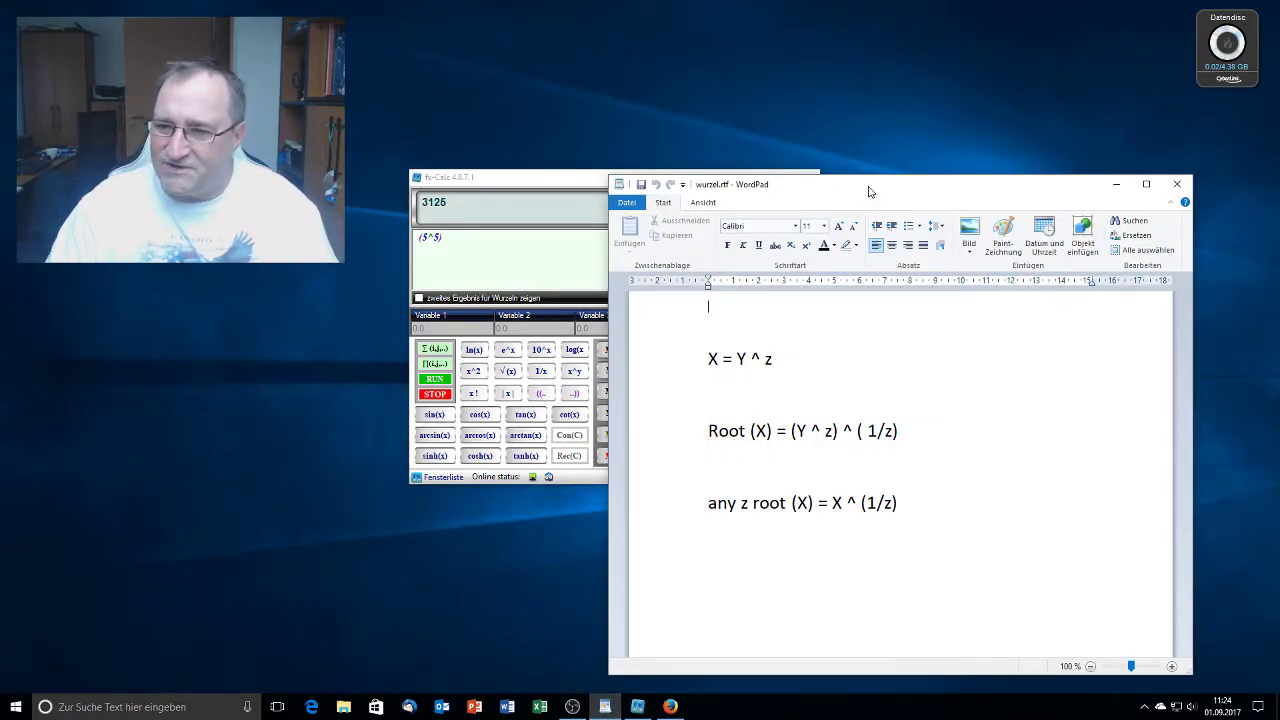
left_click_drag(869, 191, 823, 89)
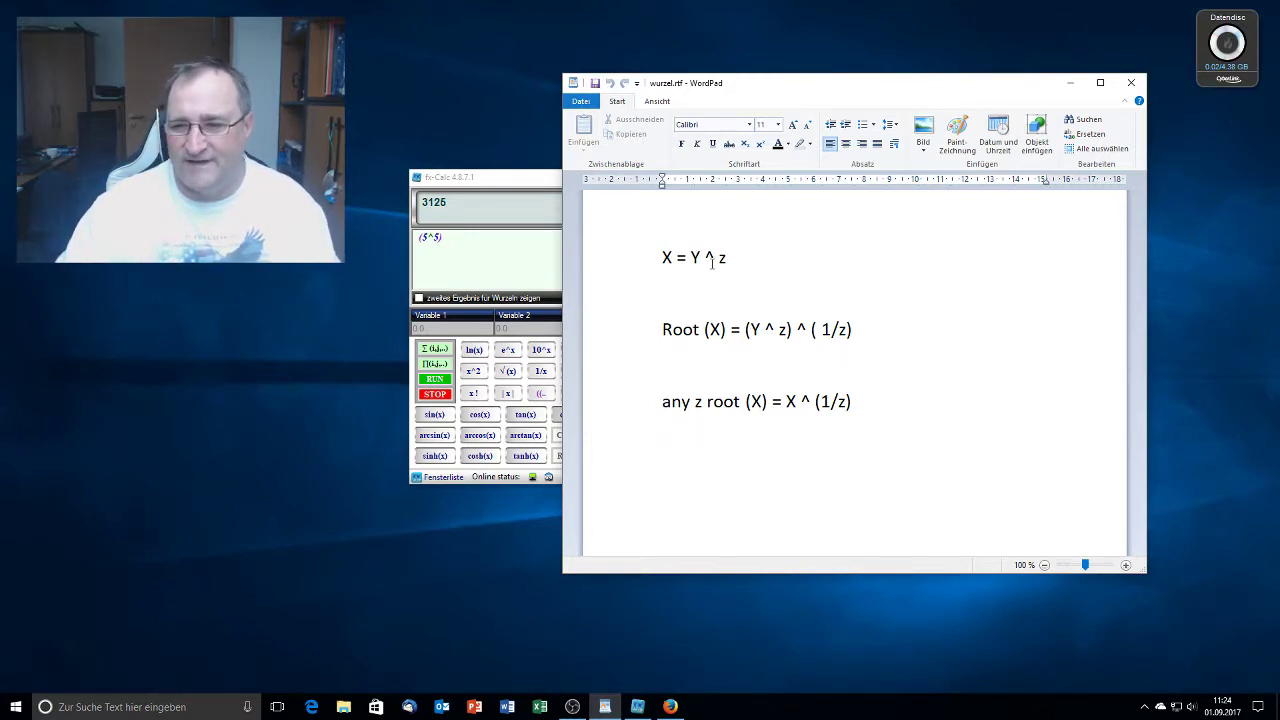
left_click_drag(690, 258, 703, 257)
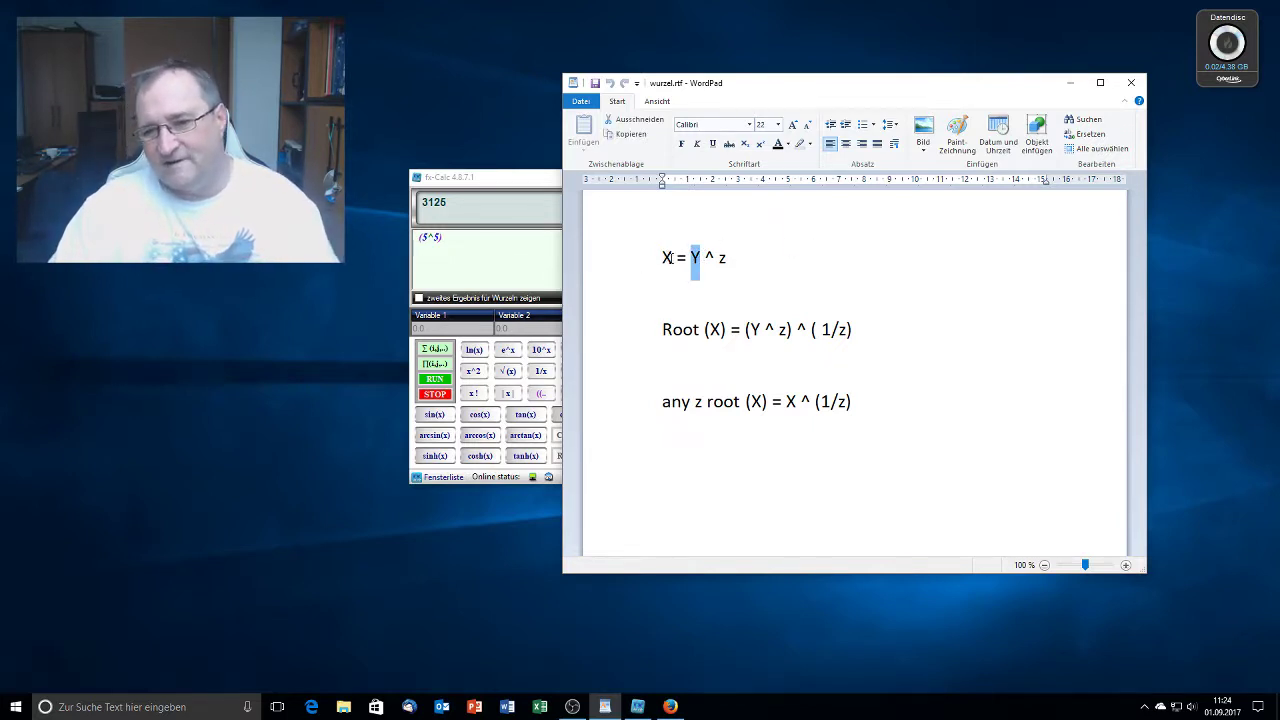
left_click_drag(672, 257, 663, 257)
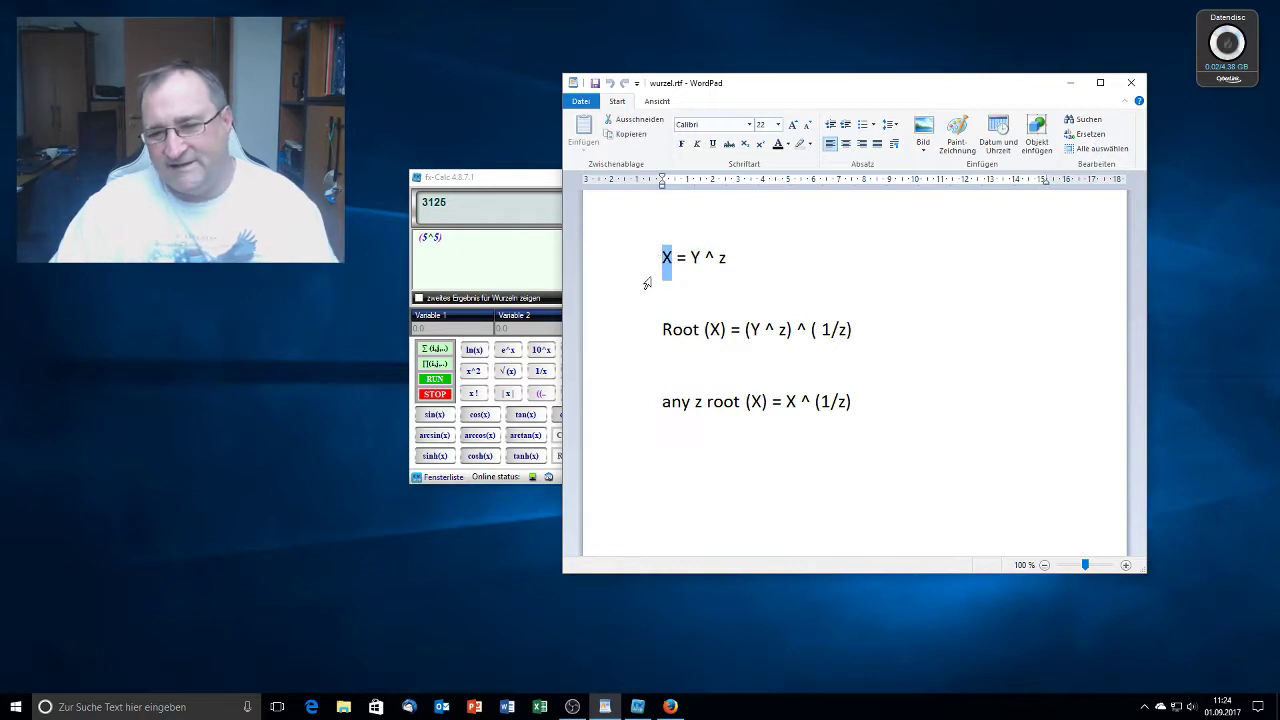
left_click_drag(701, 257, 751, 261)
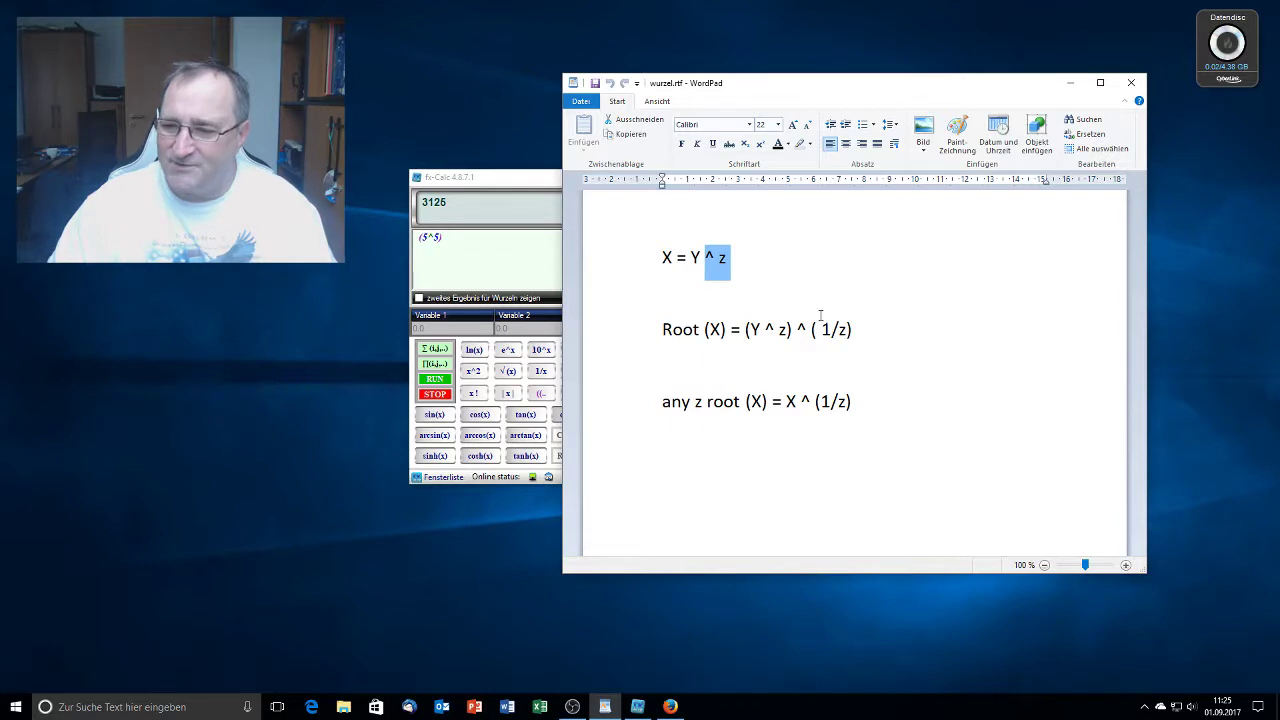
left_click_drag(797, 331, 860, 333)
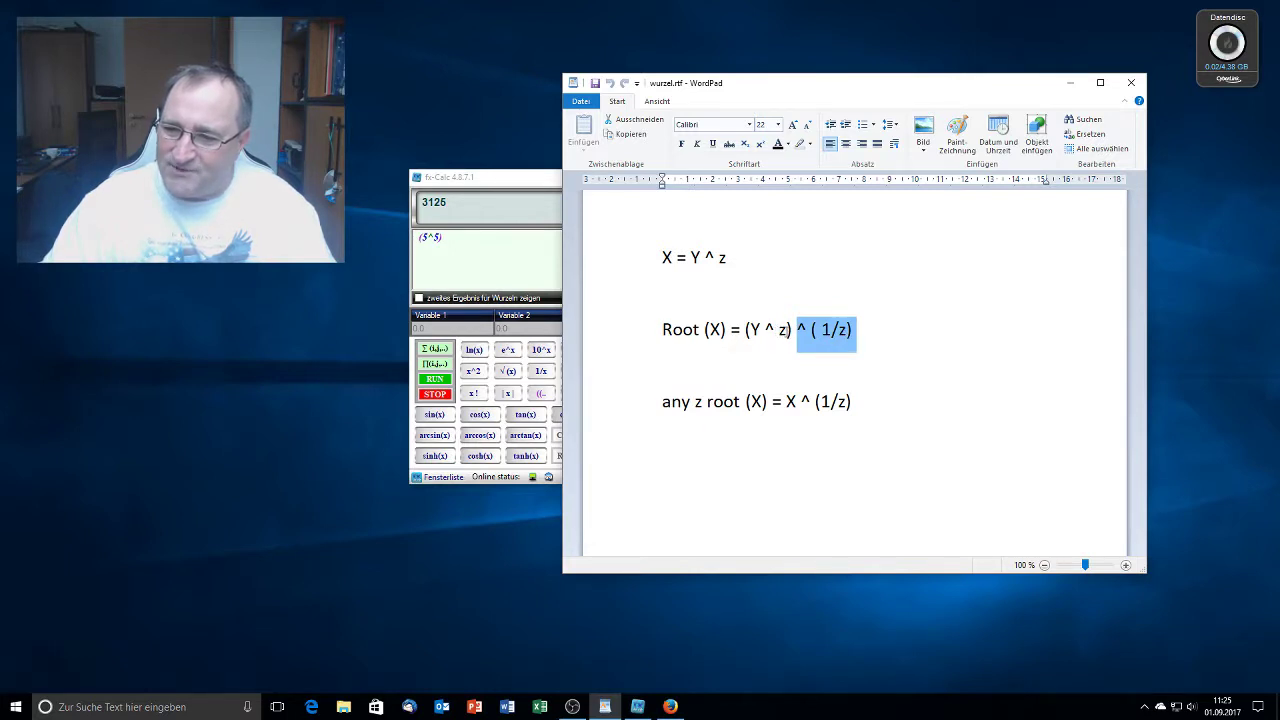
left_click_drag(750, 328, 761, 329)
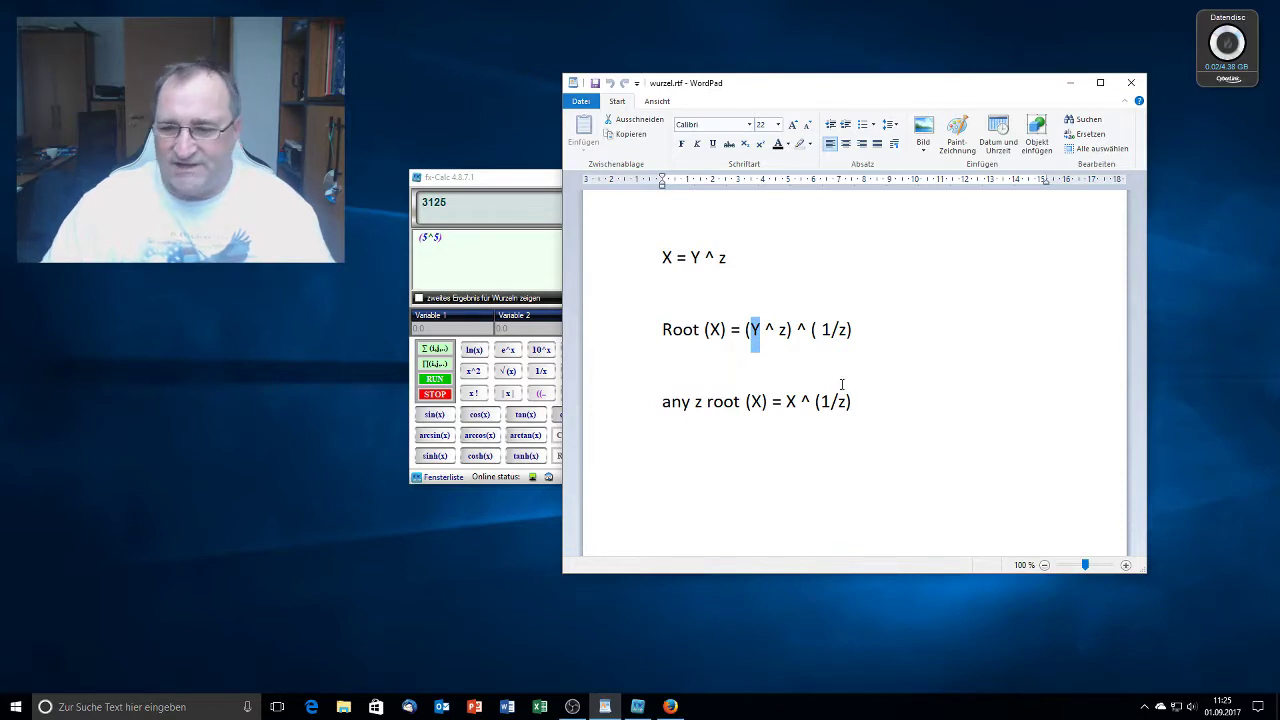
Return to fx-Calc, replace the expression with the cube root 27^(1/3), and change its base to 64.
left_click(531, 180)
triple_click(514, 254)
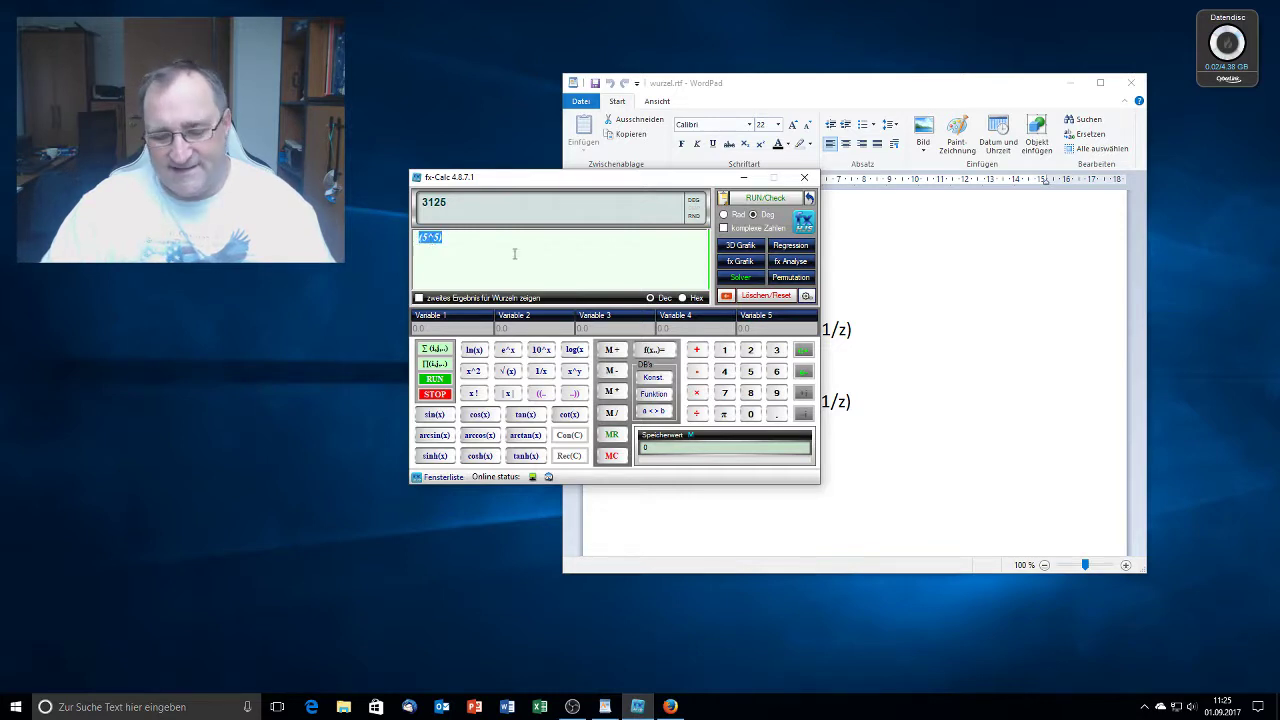
type("27")
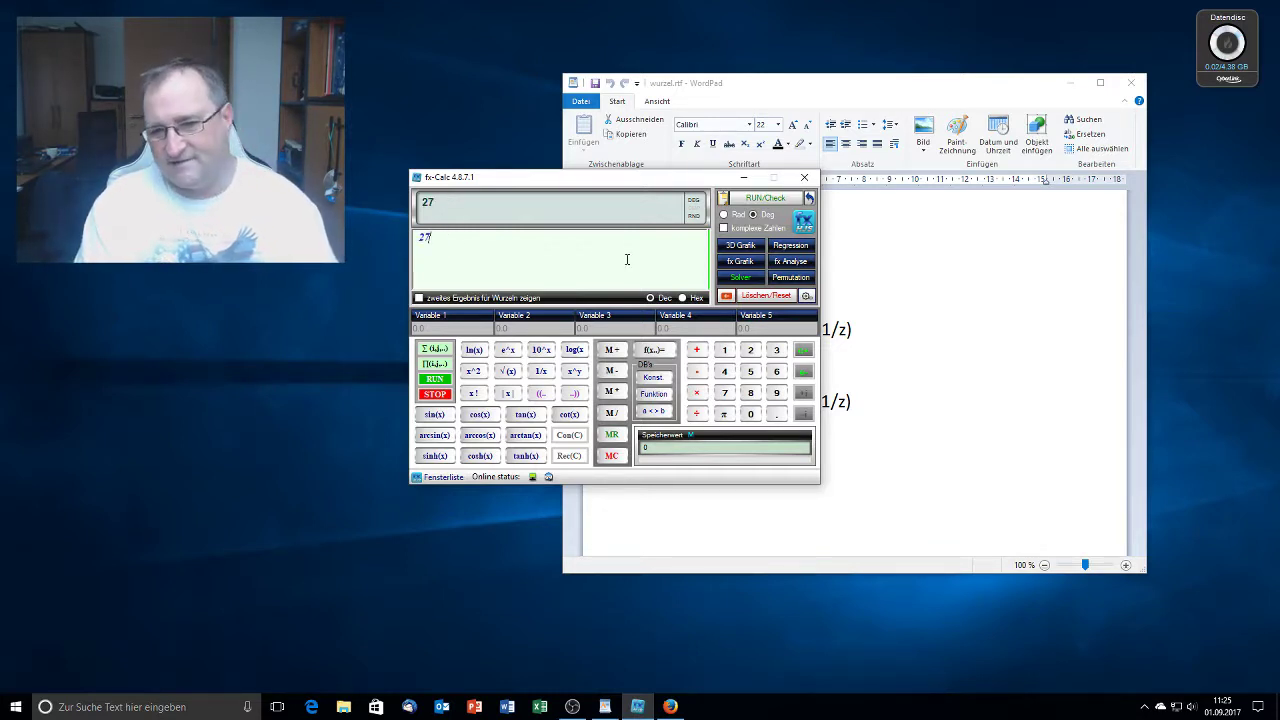
type("^(")
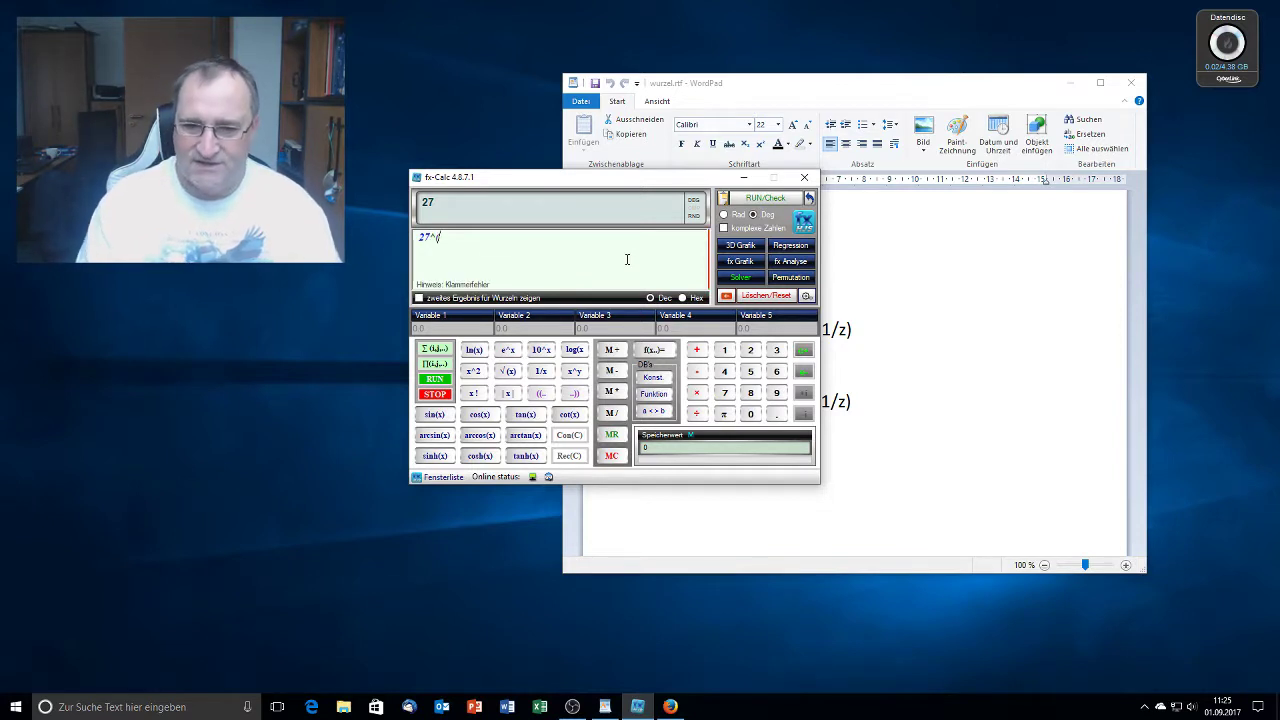
type("1/3)")
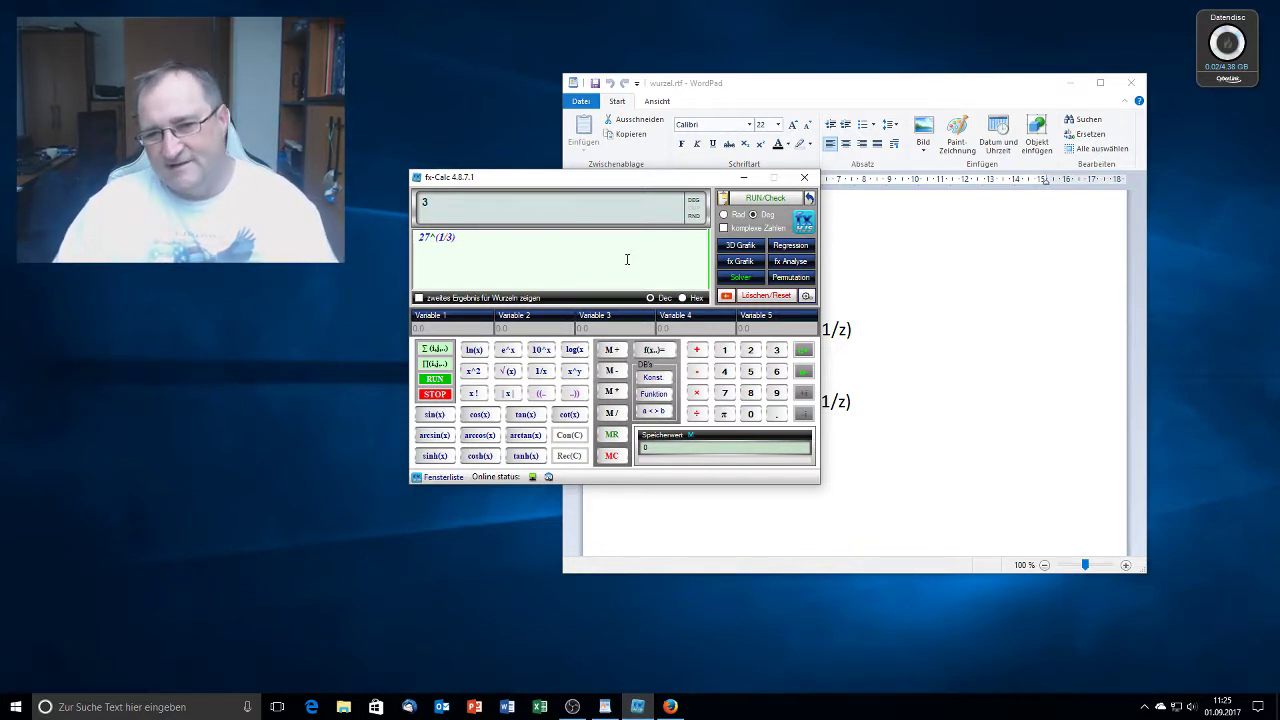
left_click_drag(434, 239, 420, 241)
type("64")
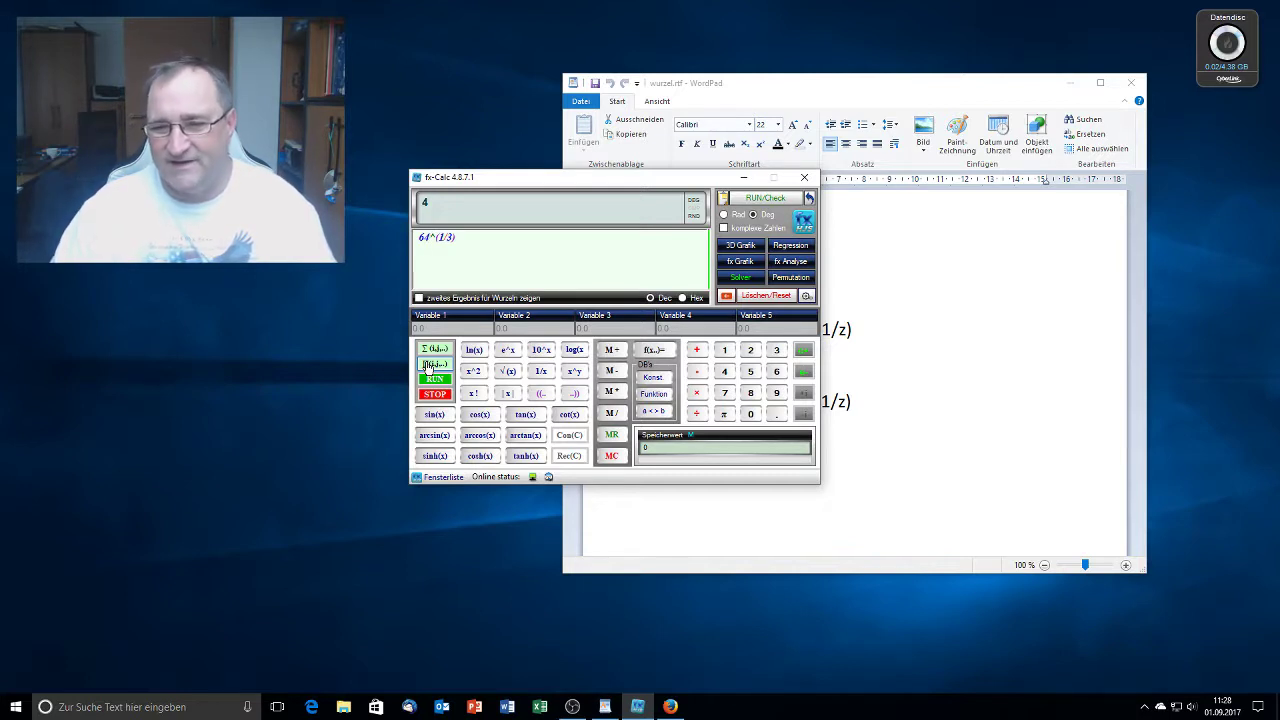
View the feedback form in the settings and the forum on the fx-Calc website, closing each window after viewing it.
left_click(548, 479)
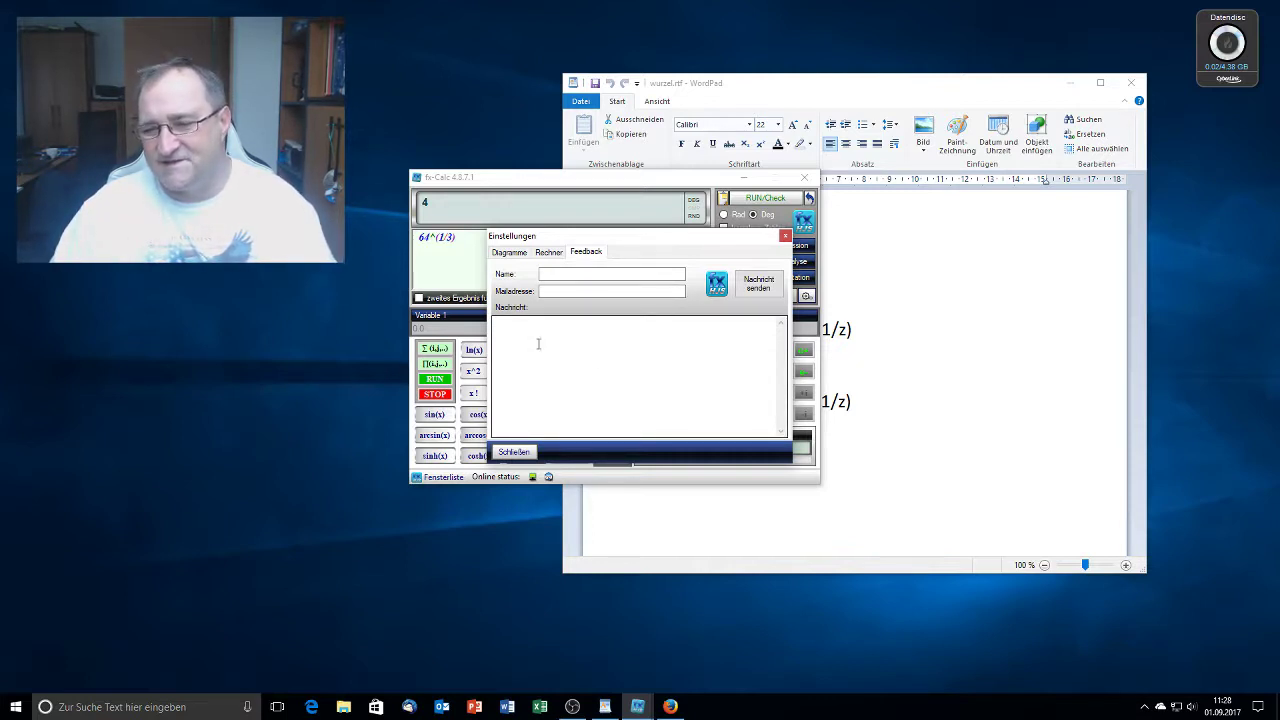
left_click(785, 236)
left_click(806, 222)
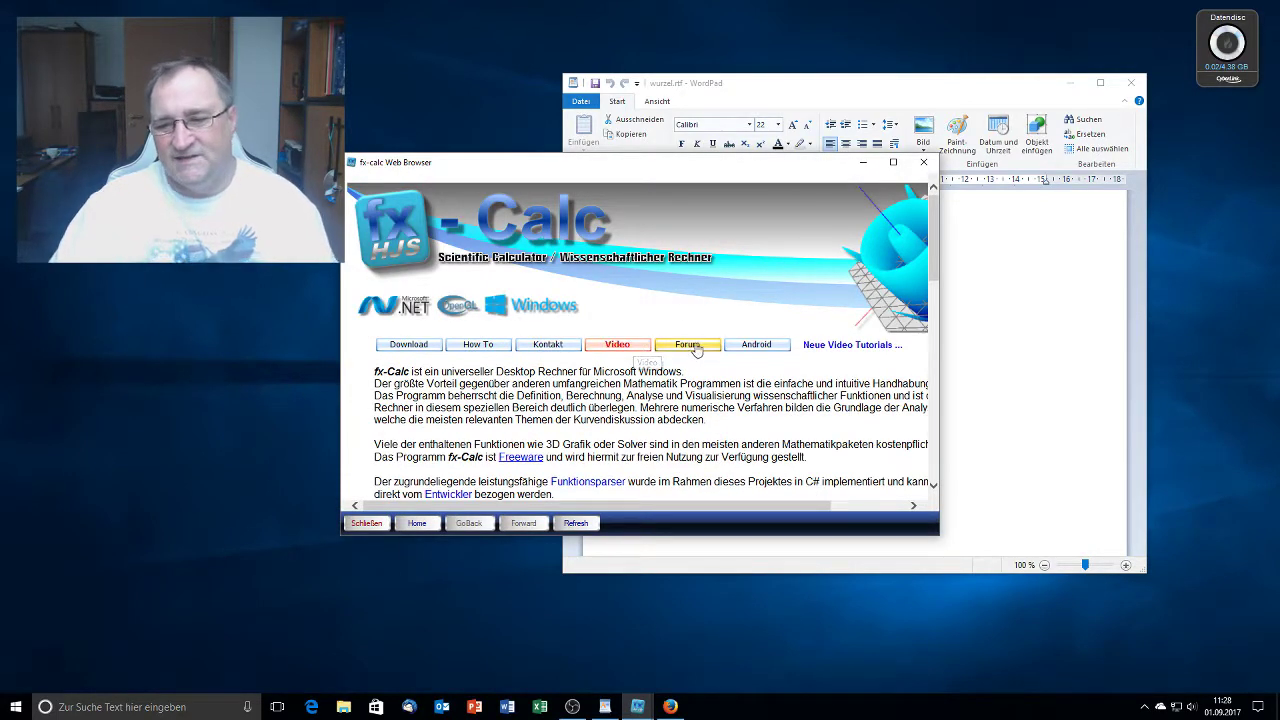
left_click(690, 350)
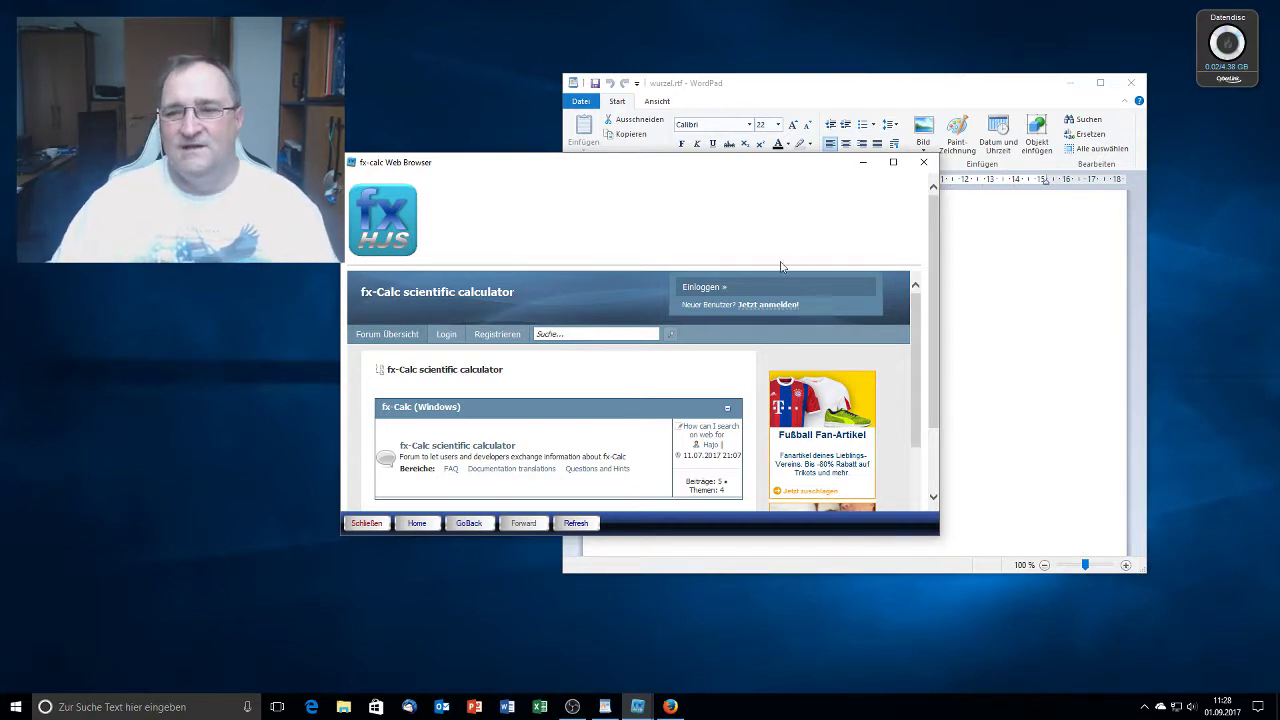
left_click(923, 164)
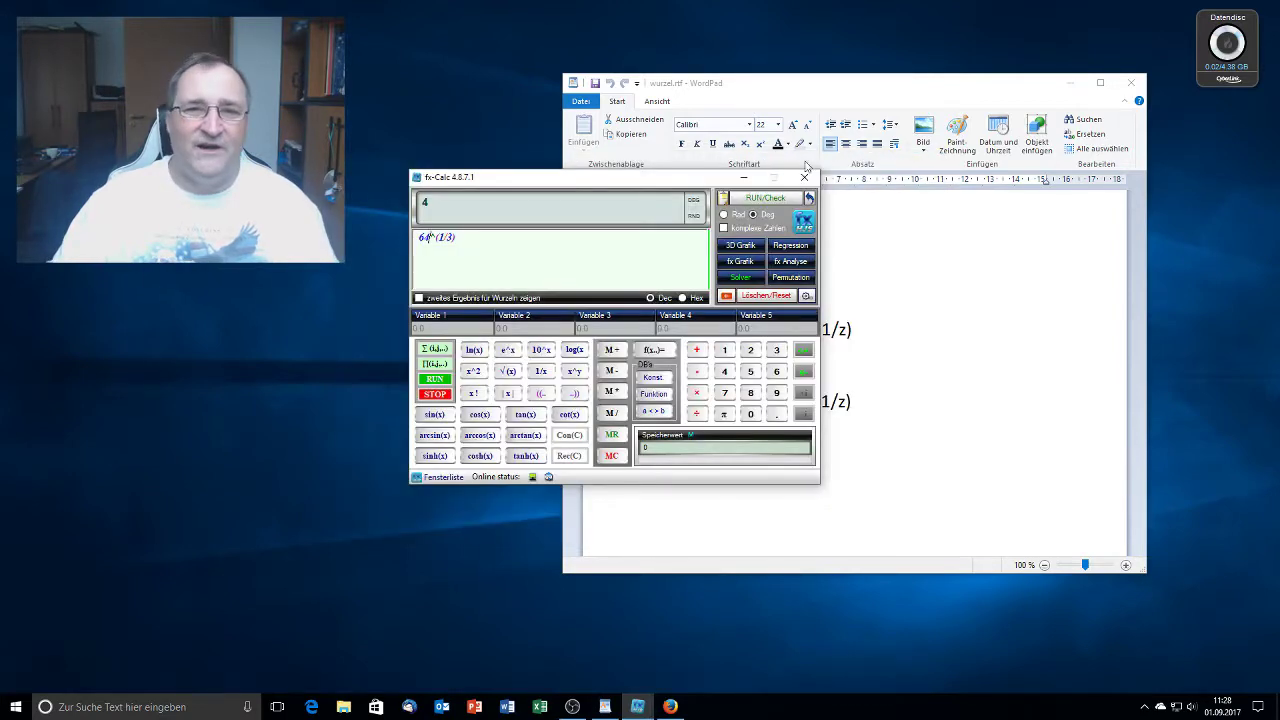